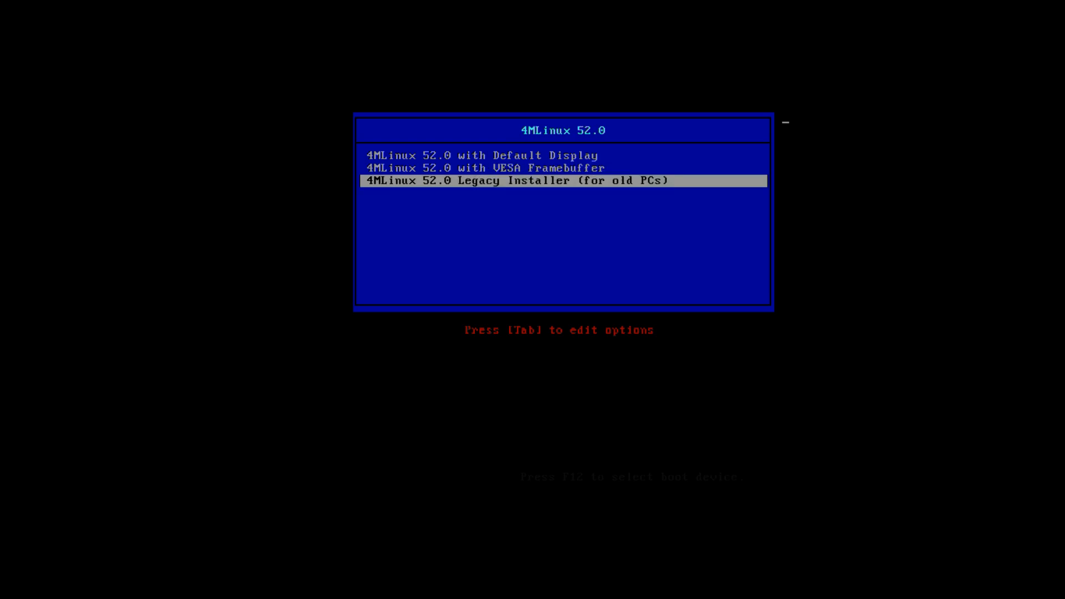
Boot 4MLinux 52.0 with the Default Display option.
key("Up")
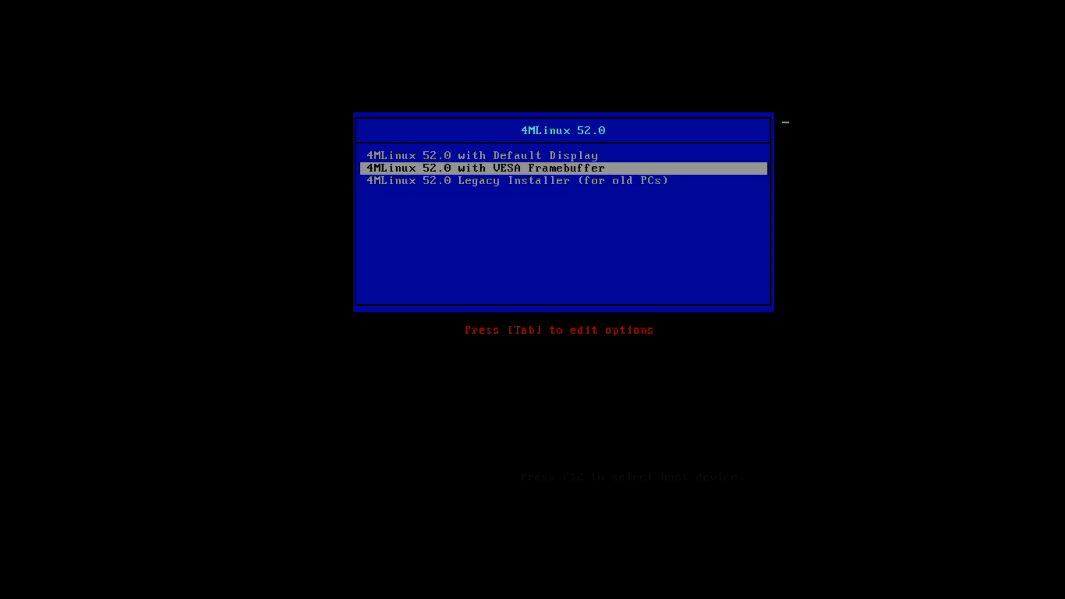
key("Up")
key("Return")
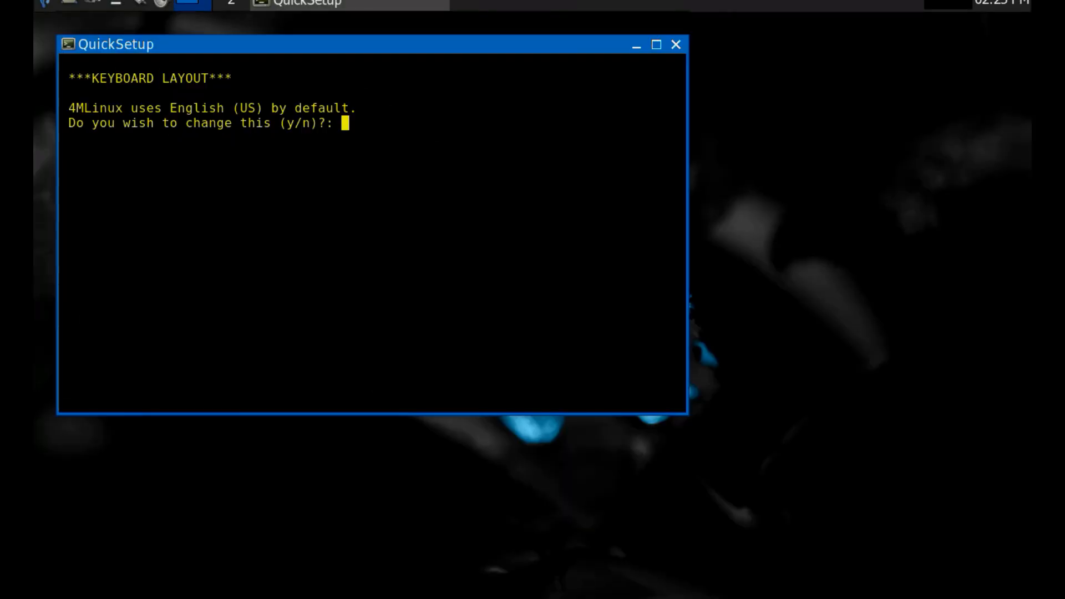
Choose to change the default keyboard layout and set it to Italian (option 5).
type("y")
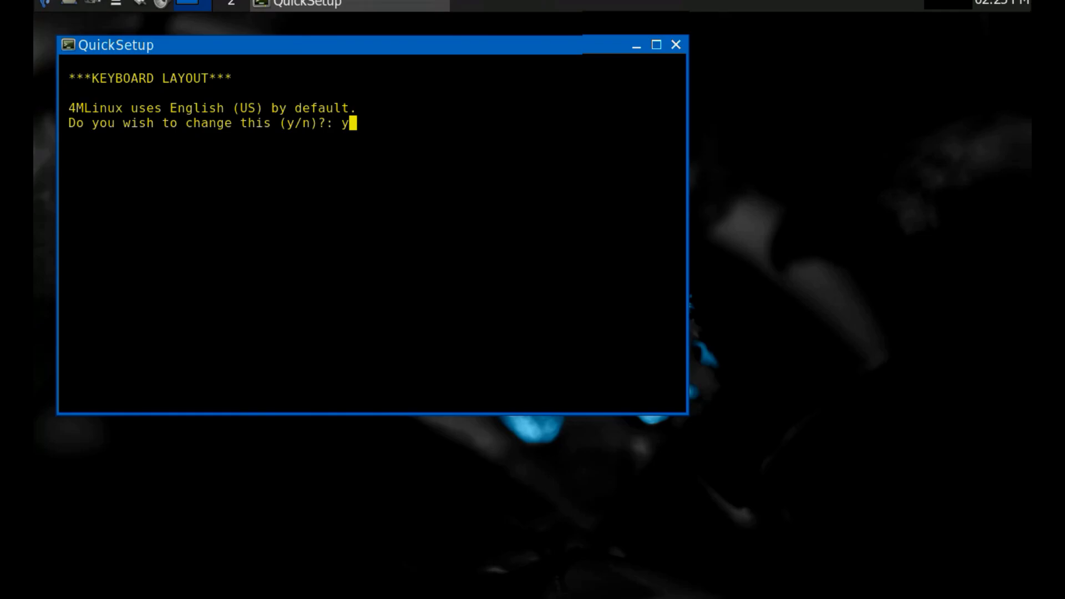
key("Return")
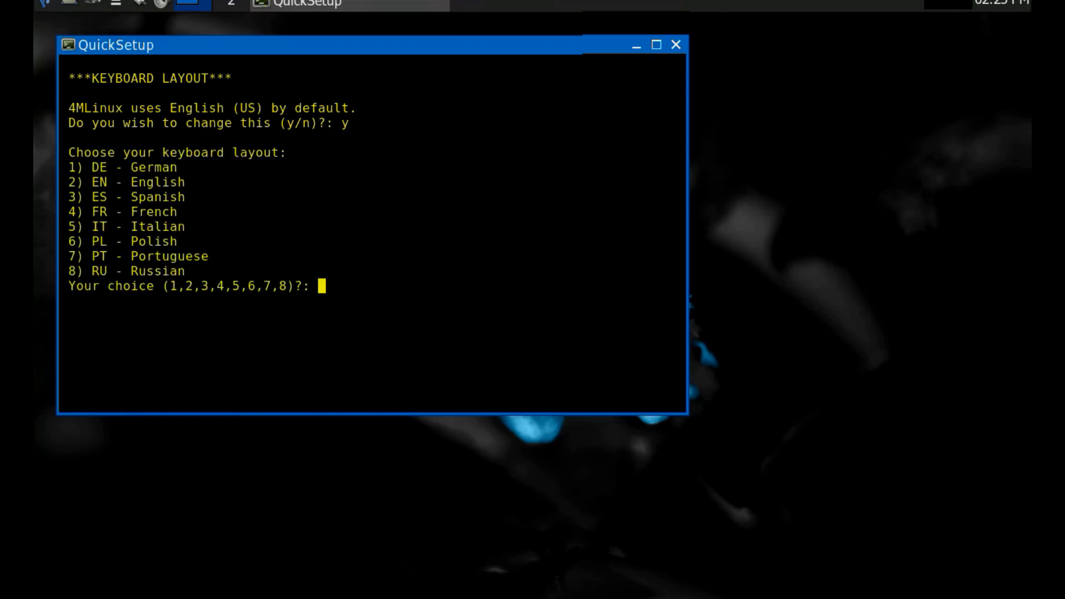
type("5")
key("Return")
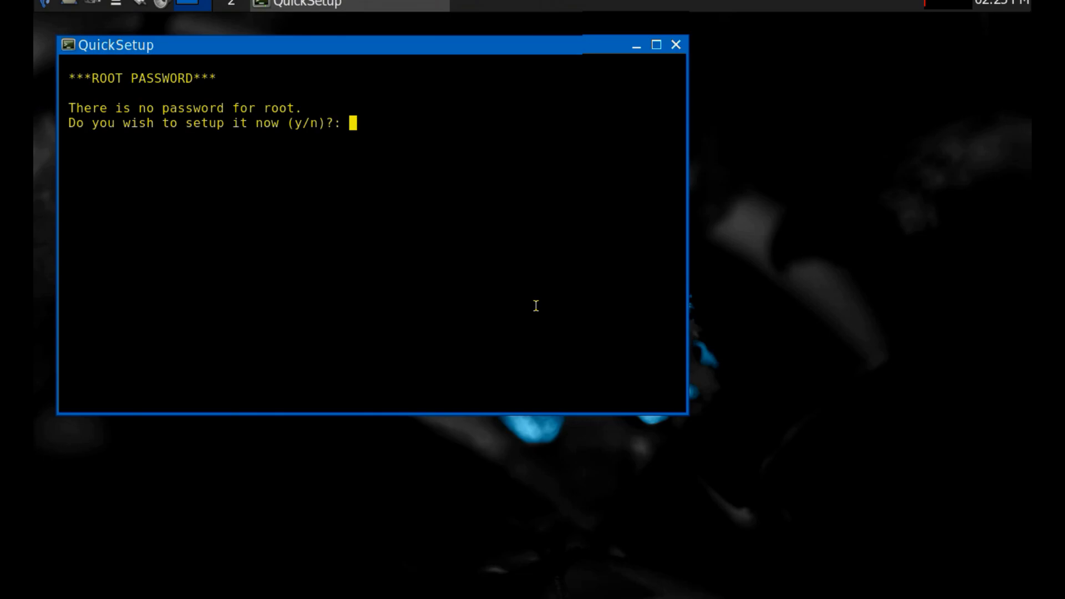
Choose to set up a root password, then enter the new password and repeat it.
type("y")
key("Return")
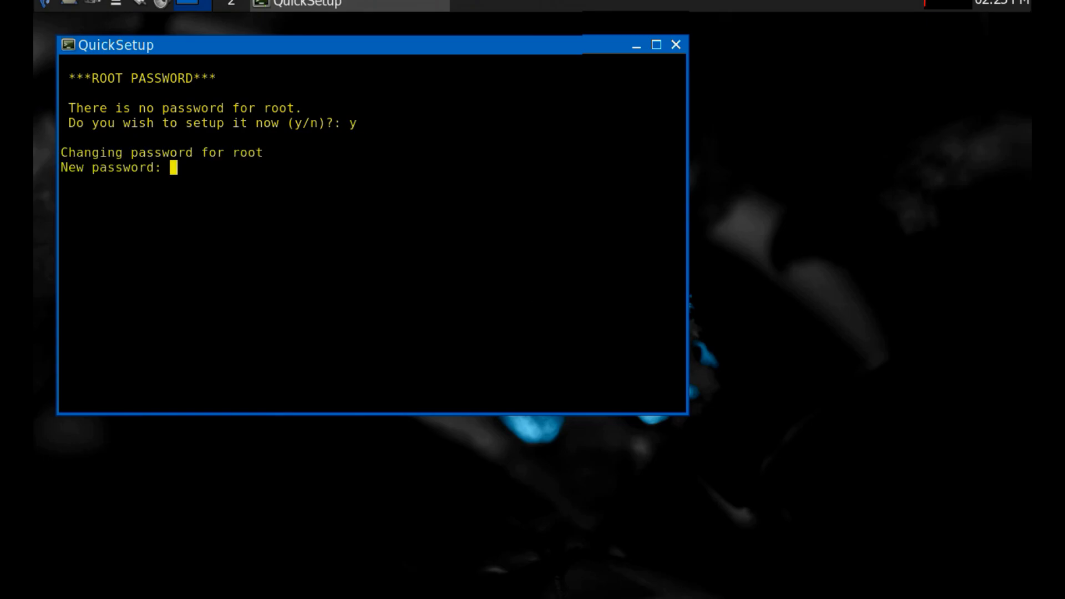
key("Return")
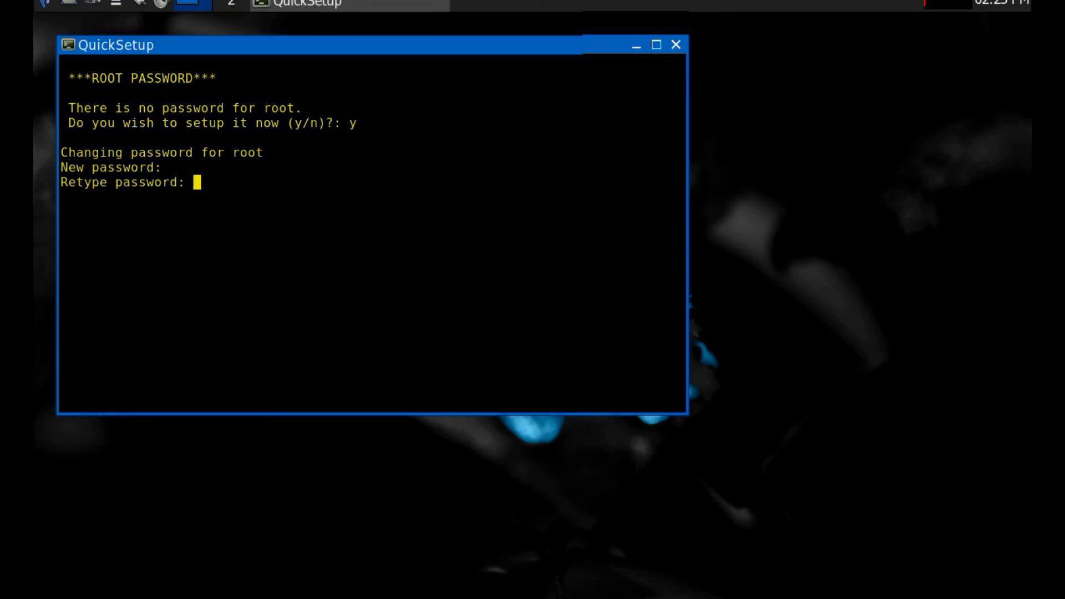
key("Return")
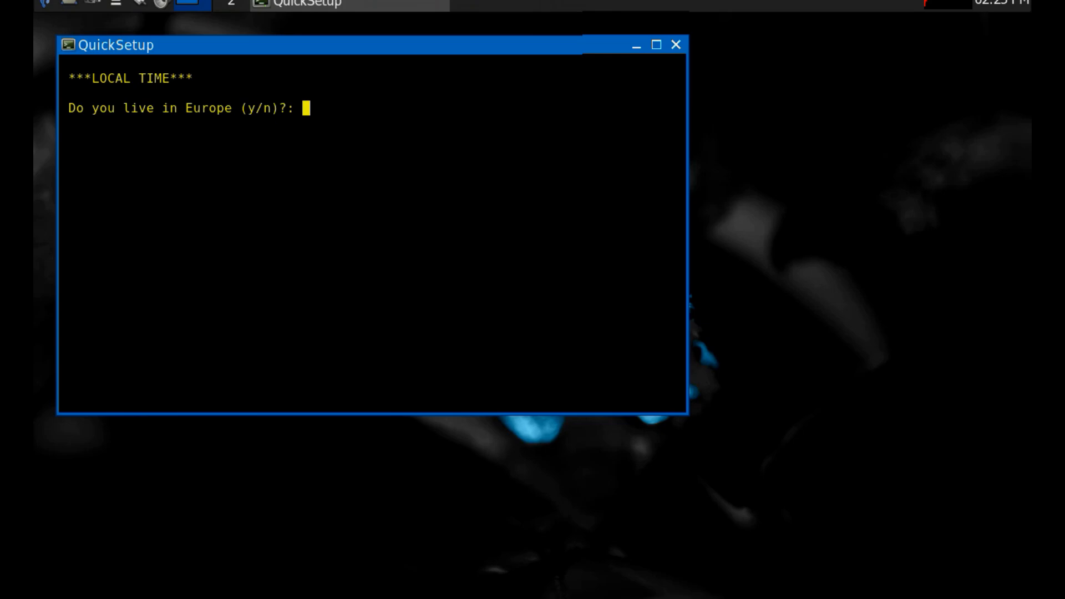
Answer yes to living in Europe for the local time setting and close the QuickSetup window.
type("y")
key("Return")
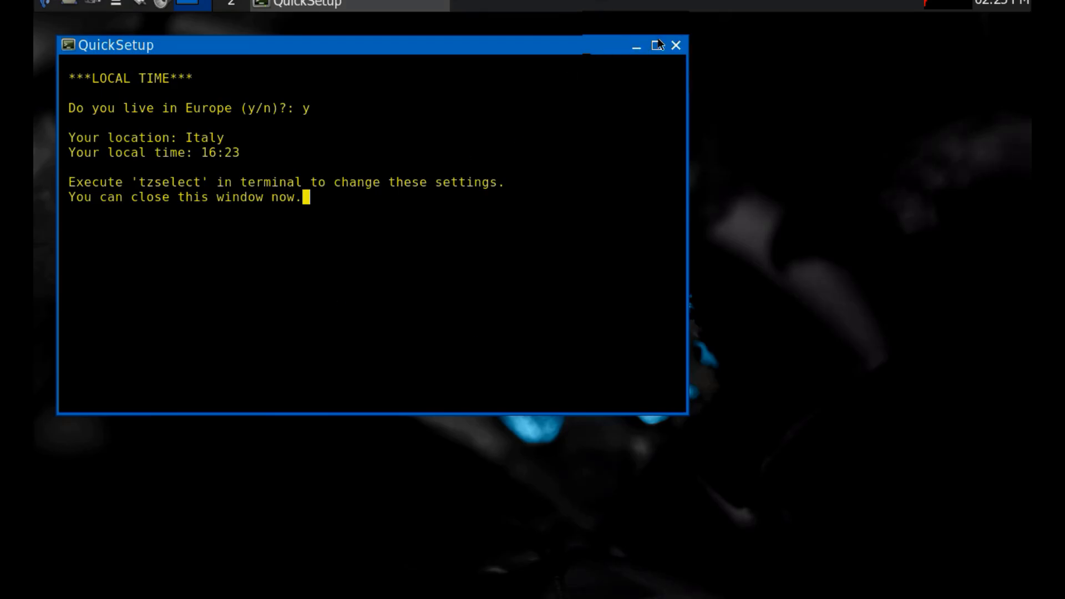
left_click(676, 44)
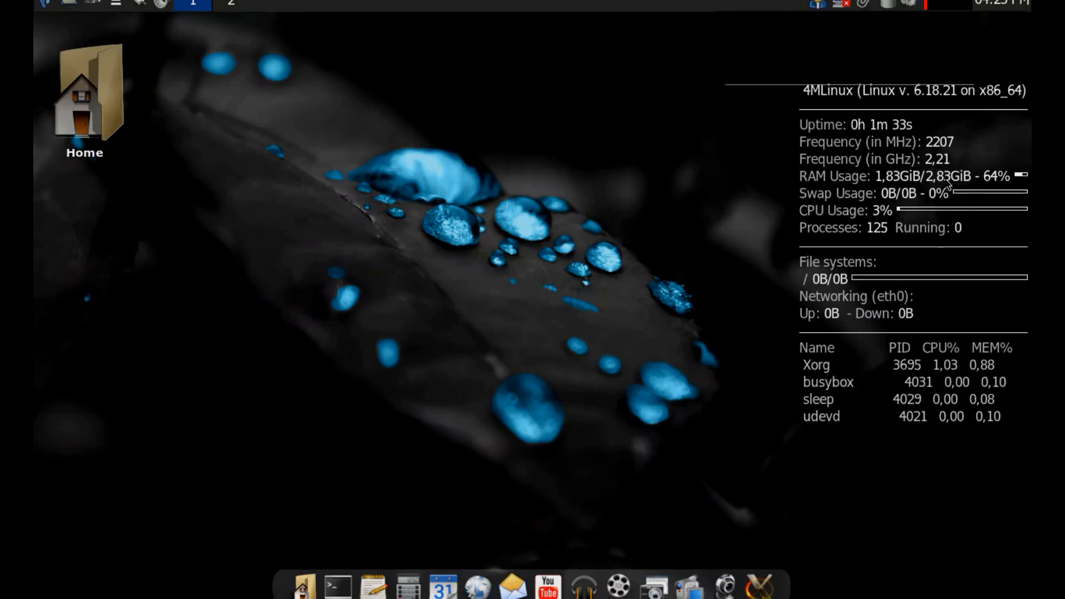
Examine the applications offered in the desktop's Internet and Office categories, including Notepads, Calculators and ForNerds.
right_click(441, 84)
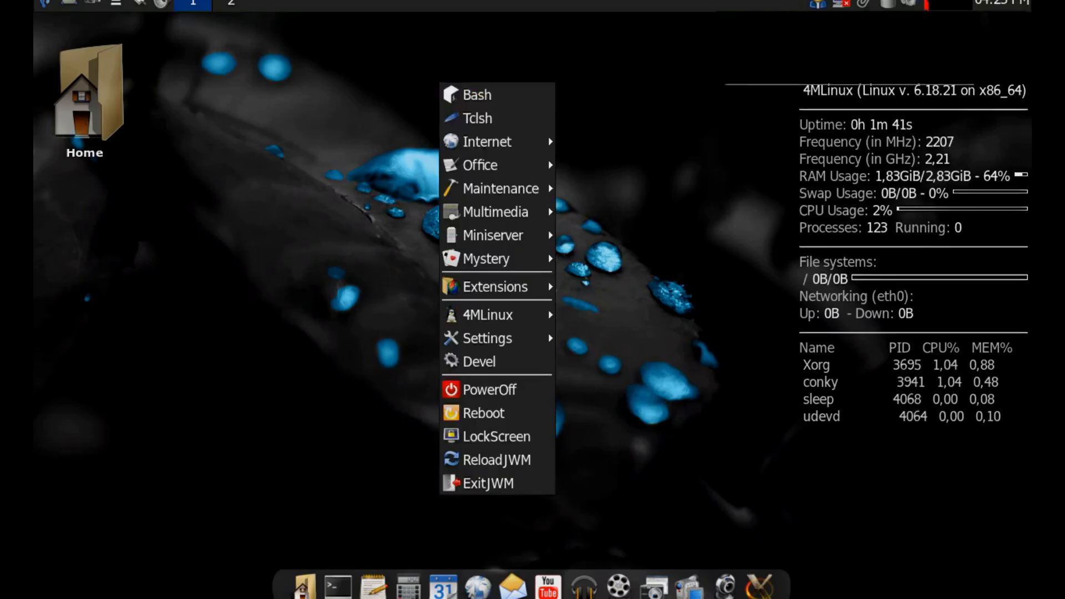
mouse_move(508, 148)
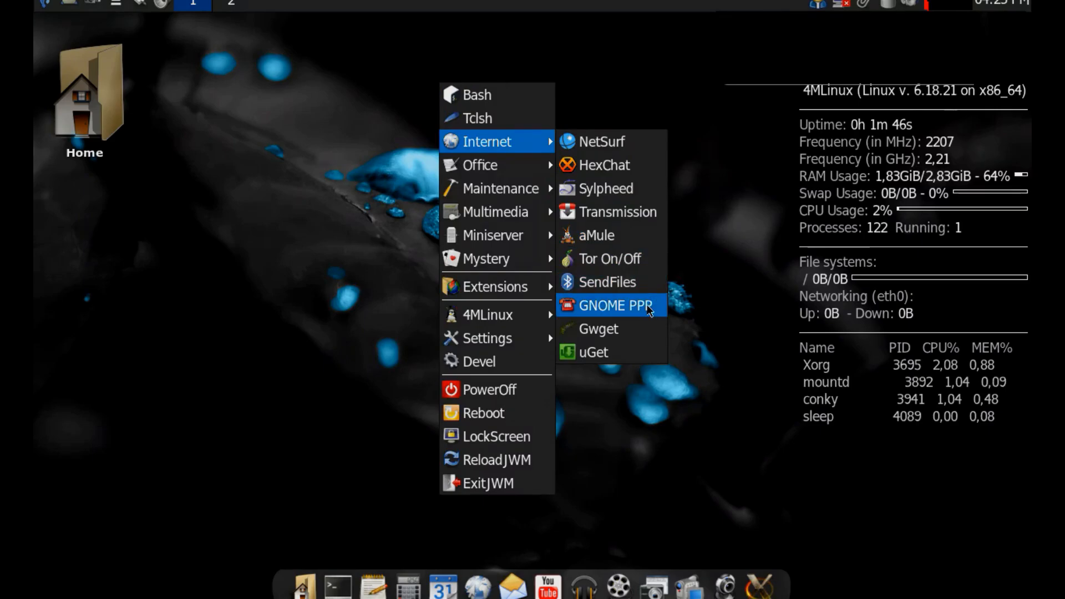
mouse_move(542, 183)
mouse_move(532, 165)
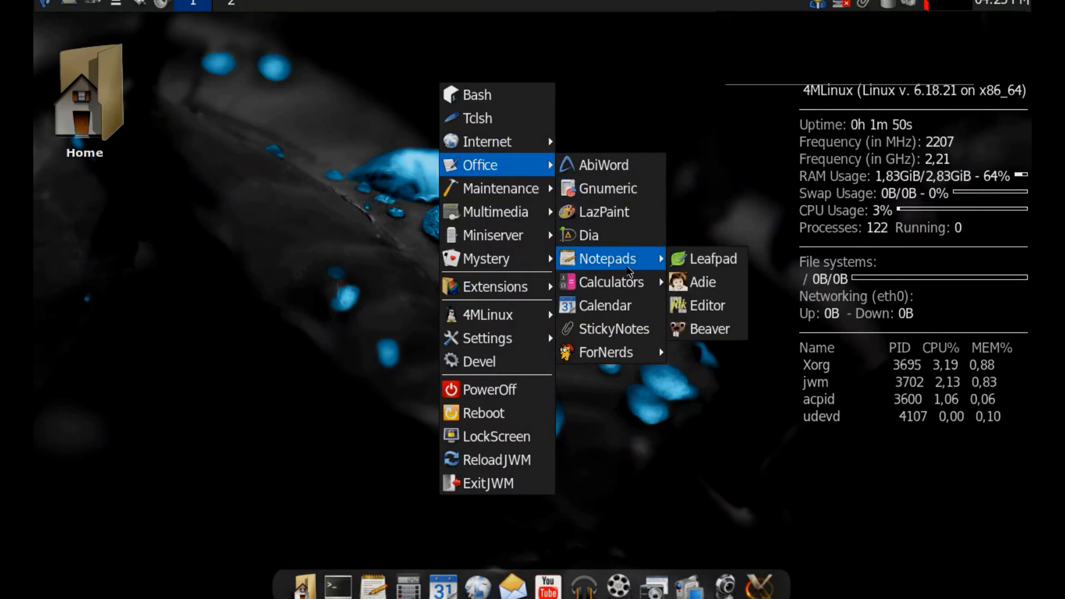
mouse_move(610, 285)
mouse_move(599, 360)
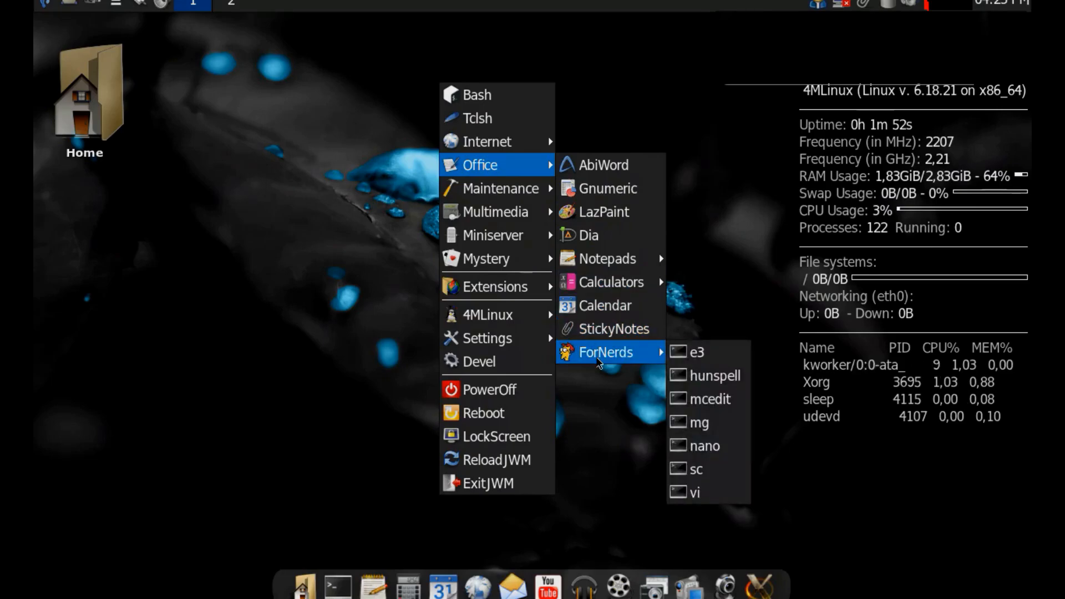
Examine the Maintenance tools for data, files, CD/DVD, partitions, monitoring, QEMU and miscellaneous tasks.
mouse_move(523, 199)
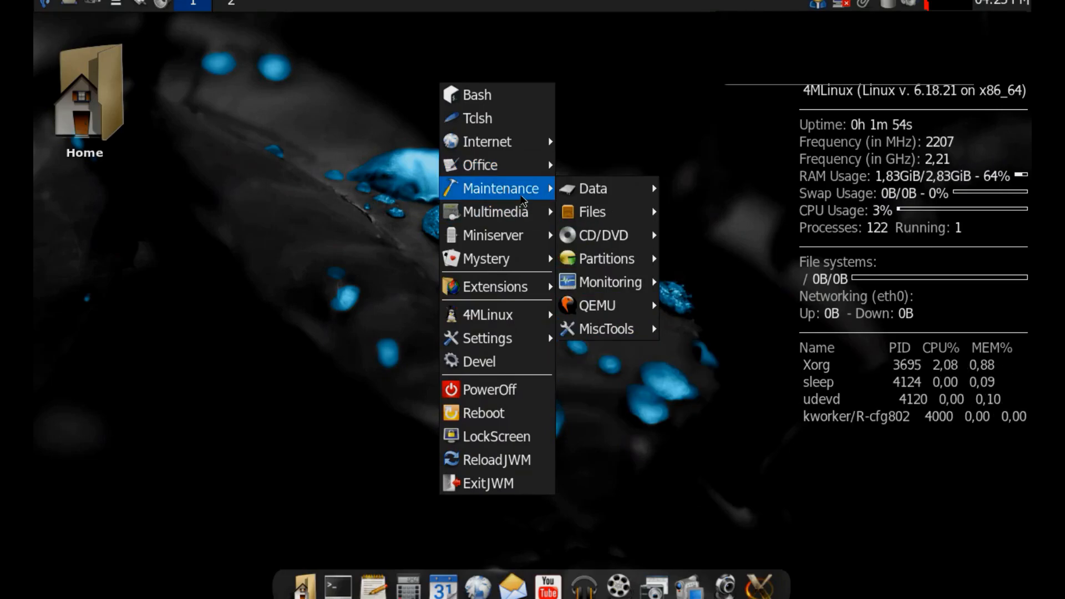
mouse_move(588, 190)
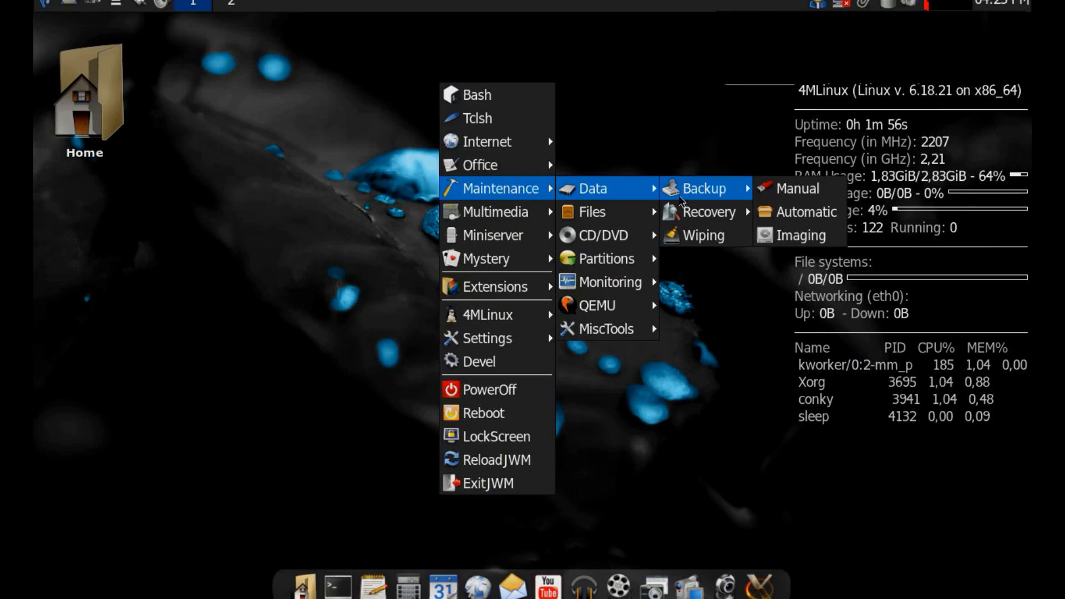
mouse_move(684, 216)
mouse_move(646, 218)
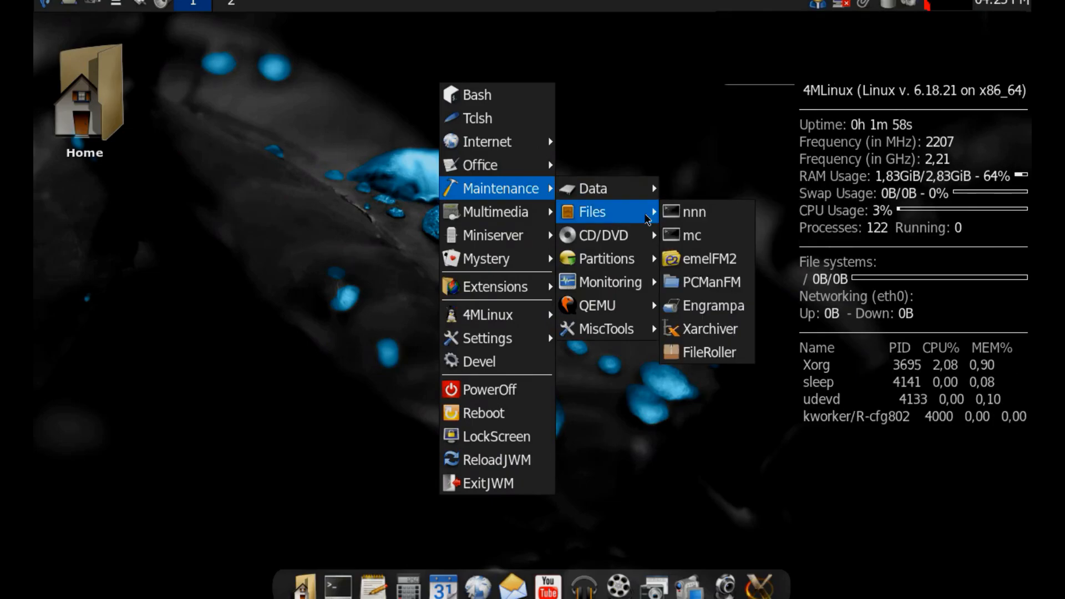
mouse_move(624, 242)
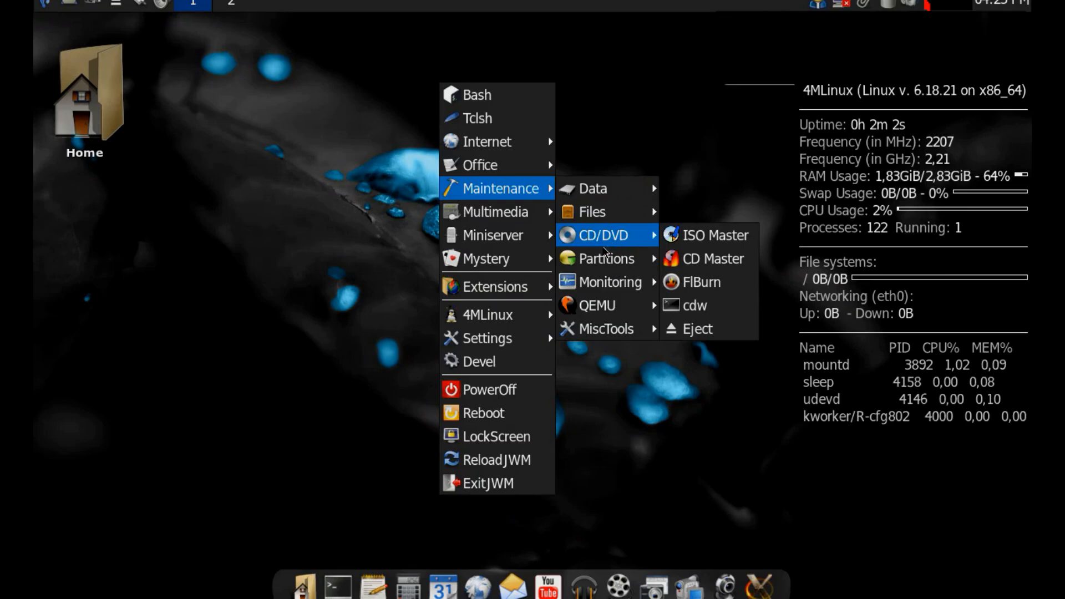
mouse_move(609, 261)
mouse_move(697, 286)
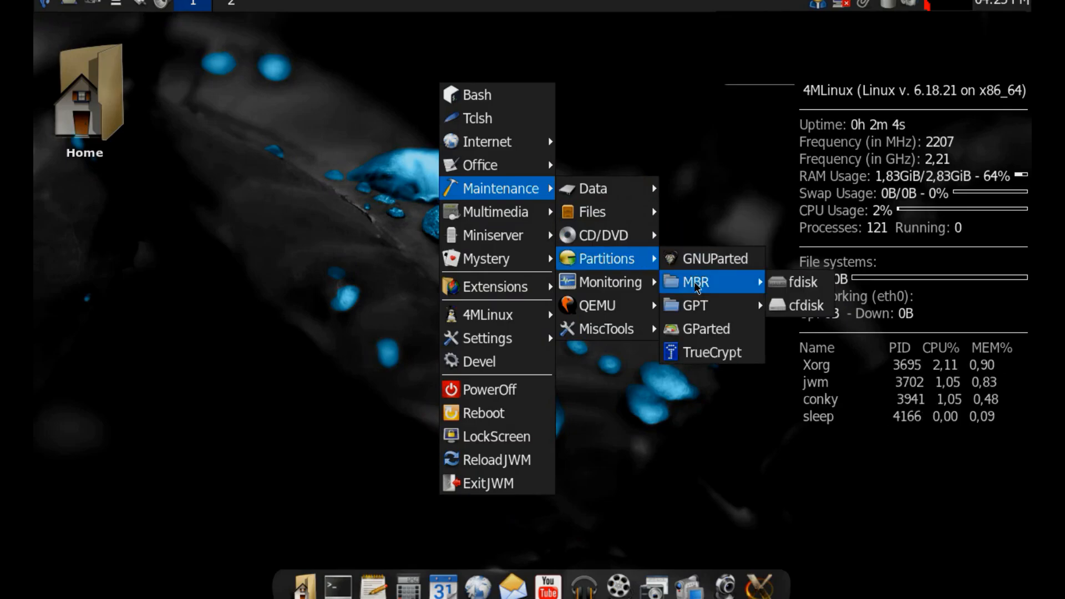
mouse_move(692, 306)
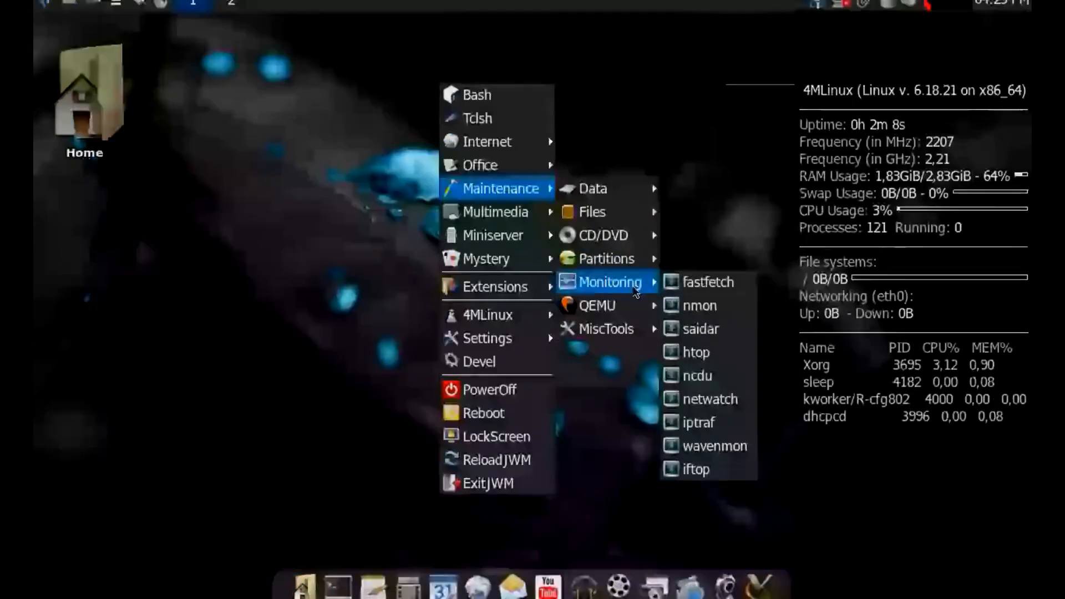
mouse_move(605, 306)
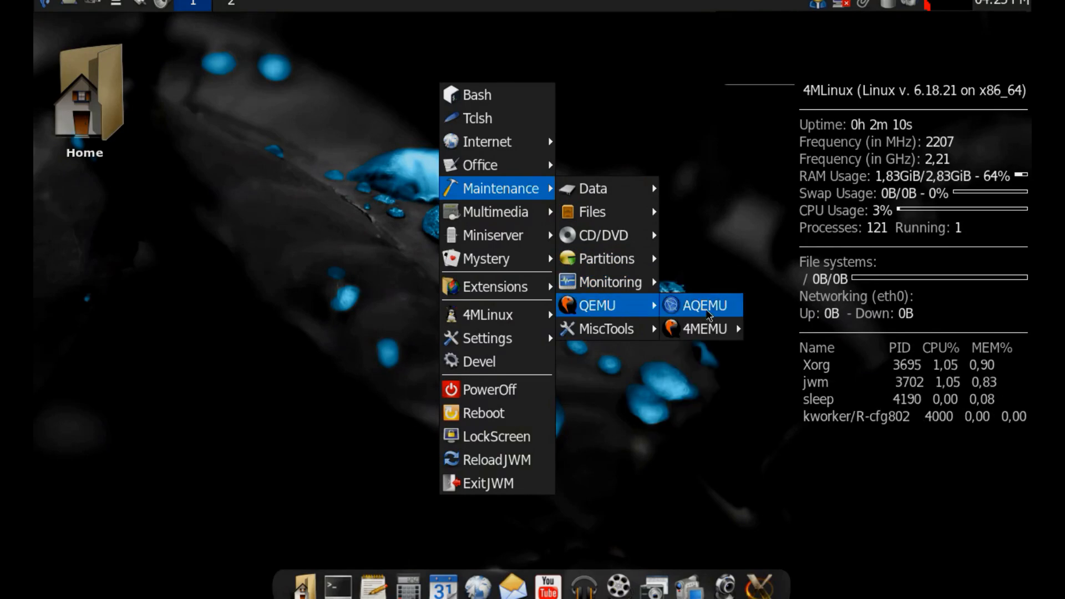
mouse_move(610, 333)
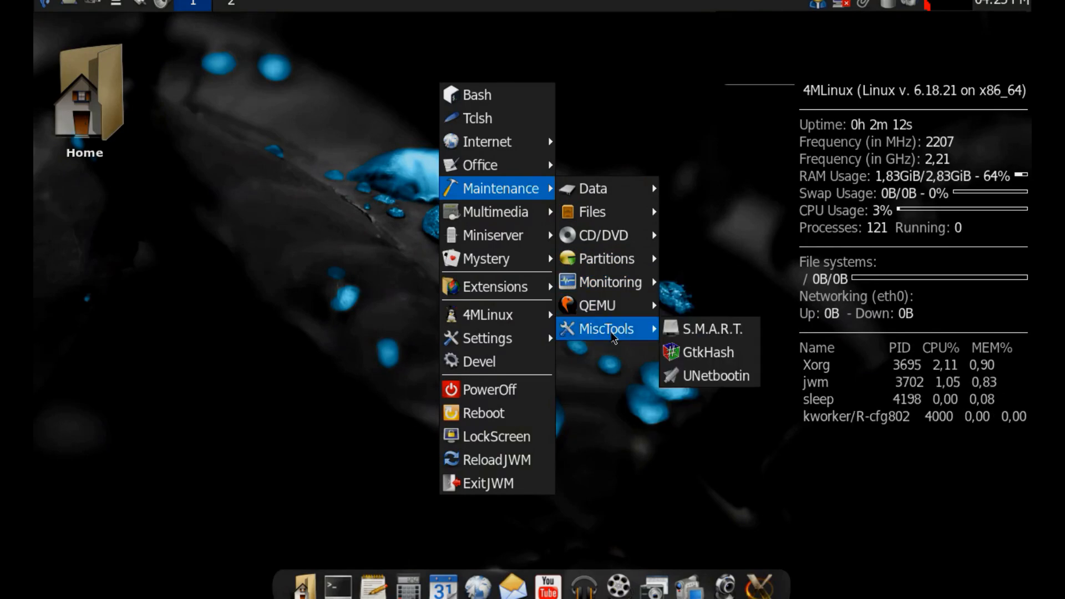
mouse_move(549, 220)
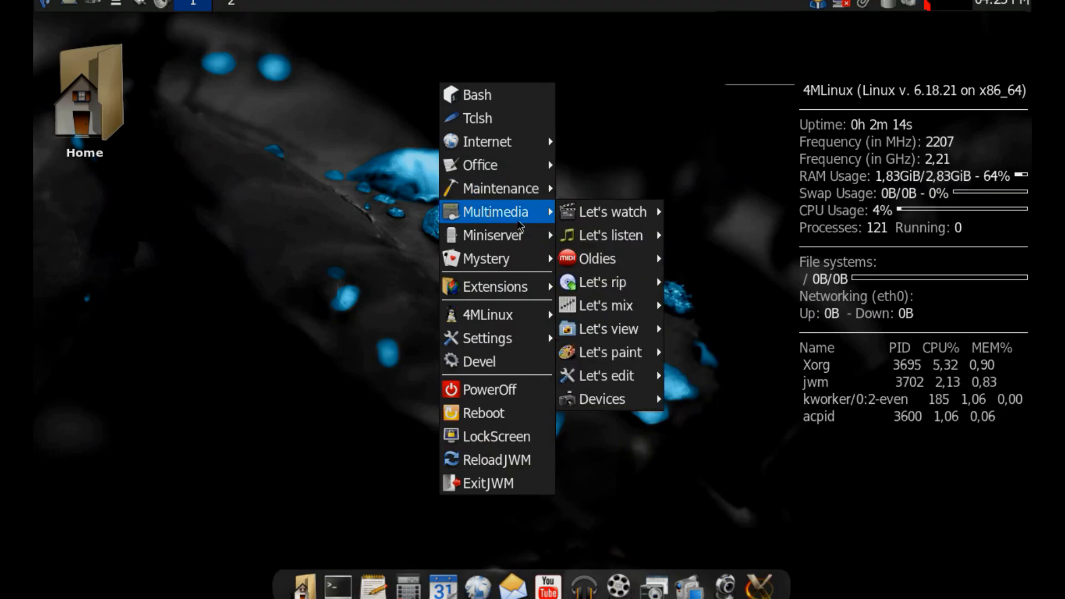
mouse_move(591, 215)
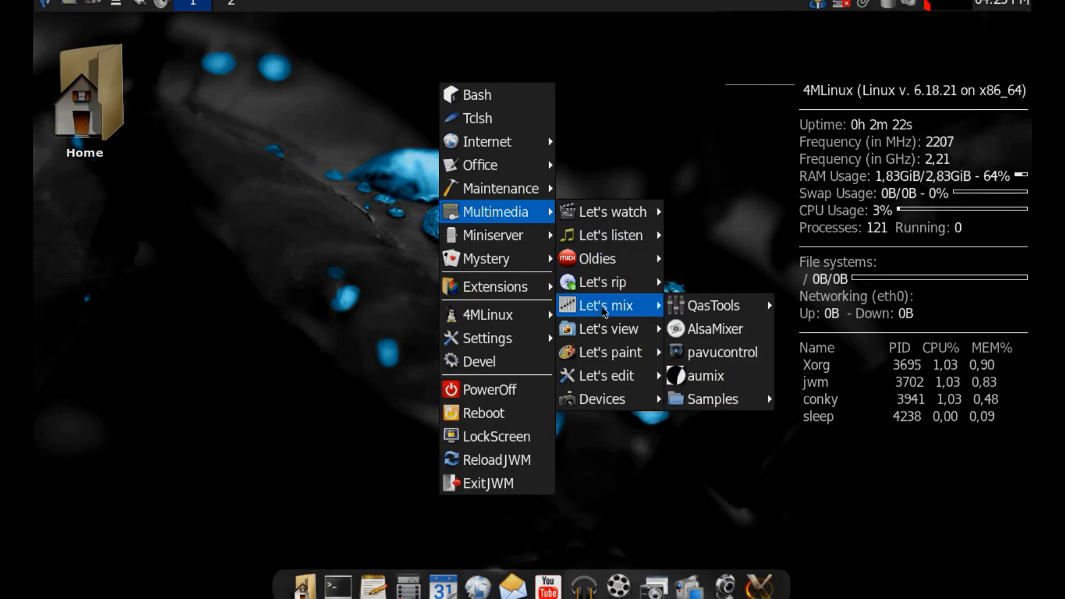
mouse_move(715, 399)
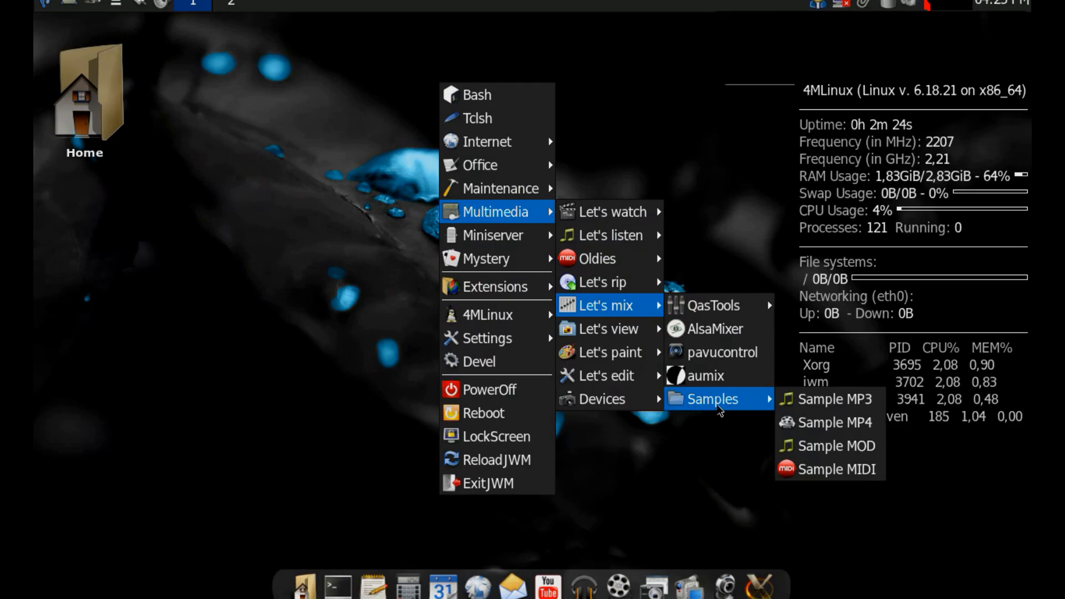
mouse_move(644, 330)
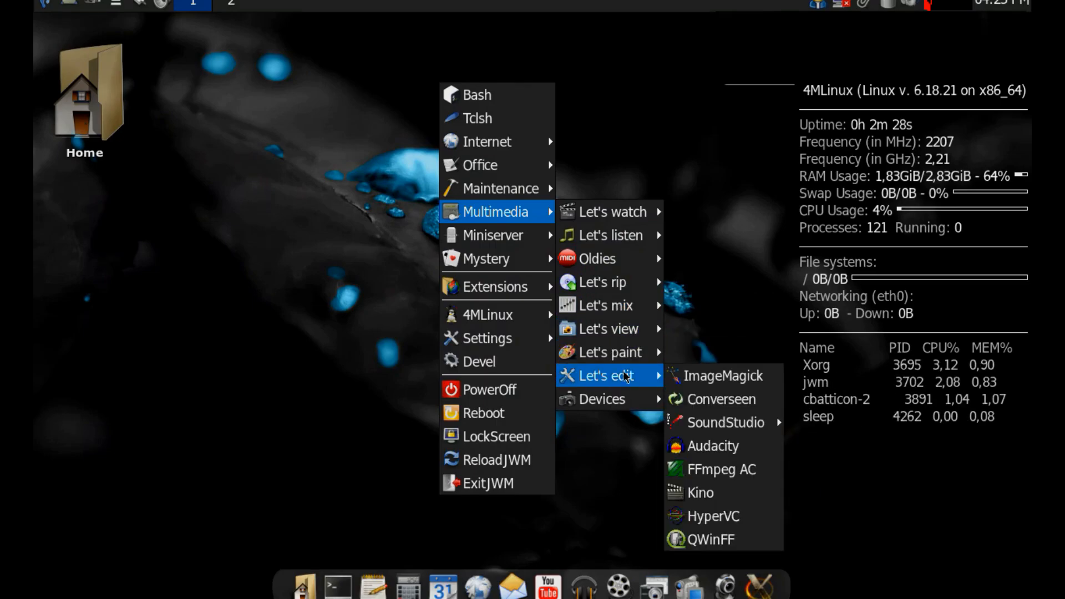
mouse_move(731, 427)
mouse_move(638, 400)
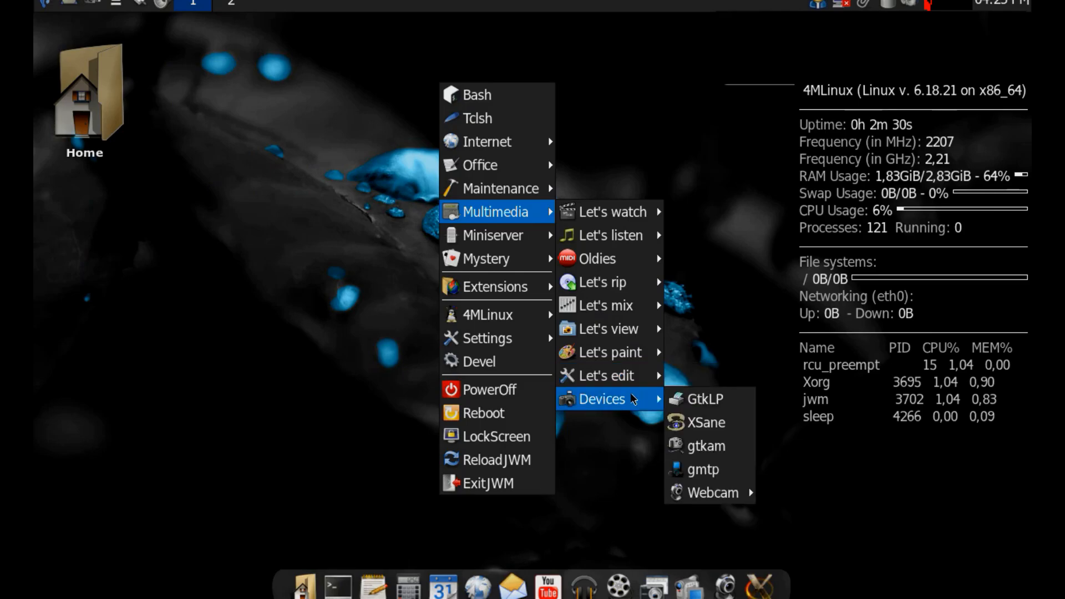
mouse_move(707, 493)
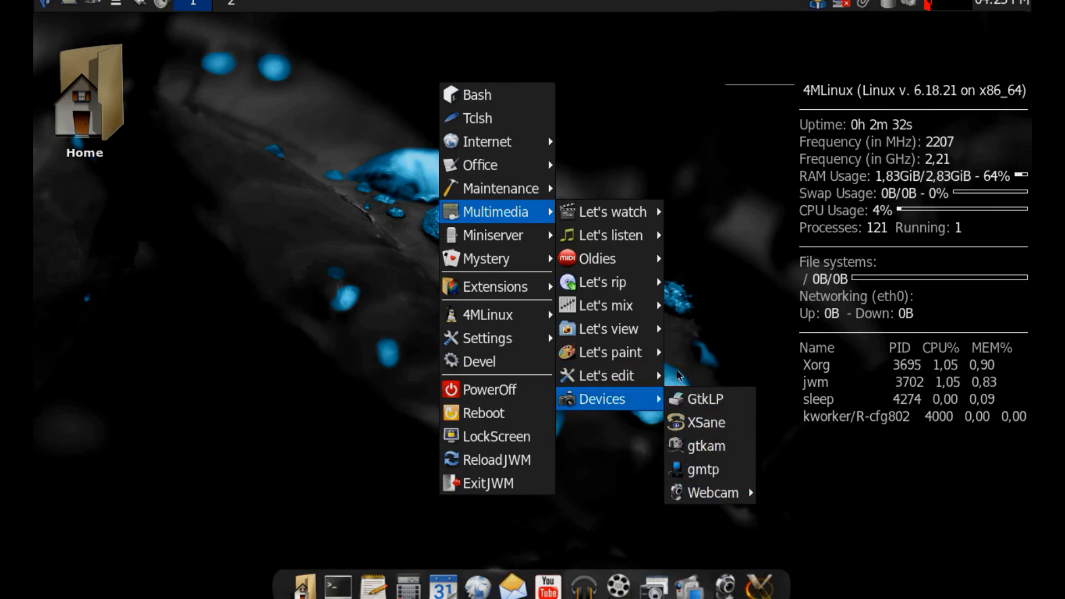
Examine the Miniserver tools and the Mystery games, including XBoard, OldCool and the Emulators with DOSBox.
mouse_move(534, 243)
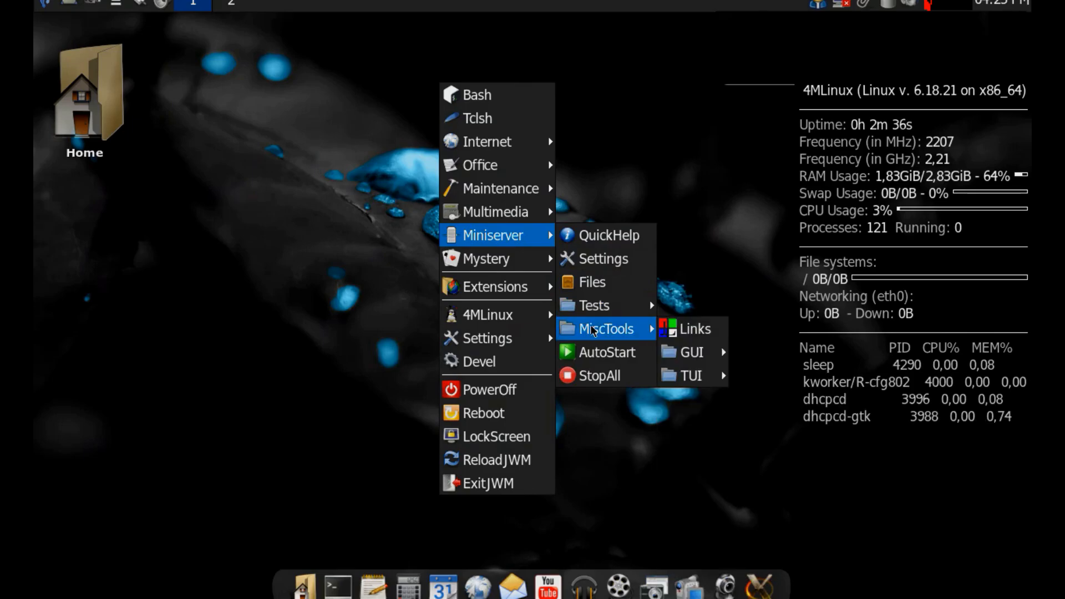
mouse_move(697, 355)
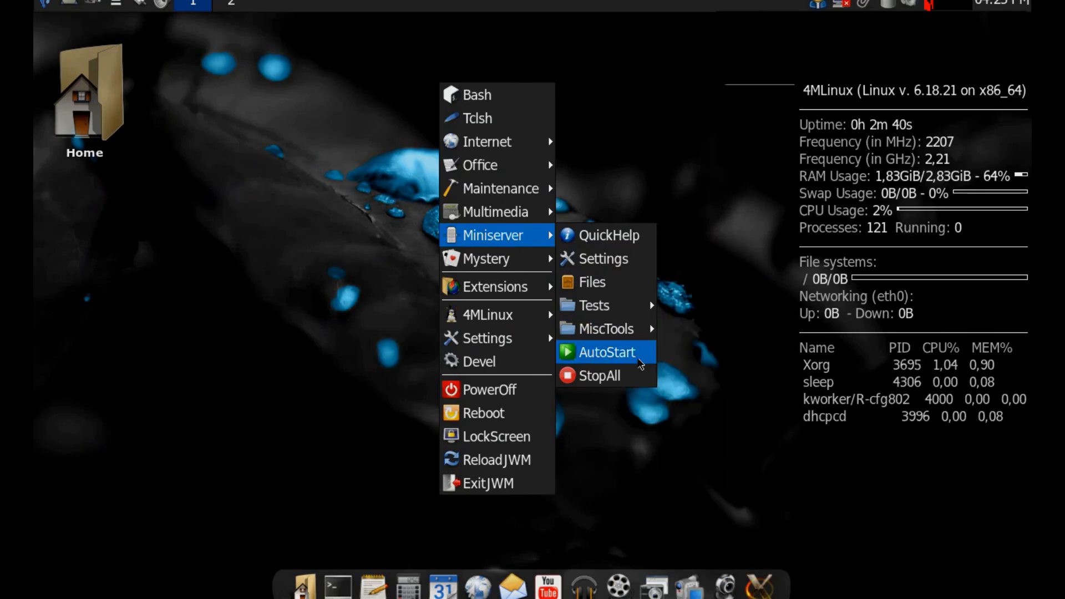
mouse_move(527, 260)
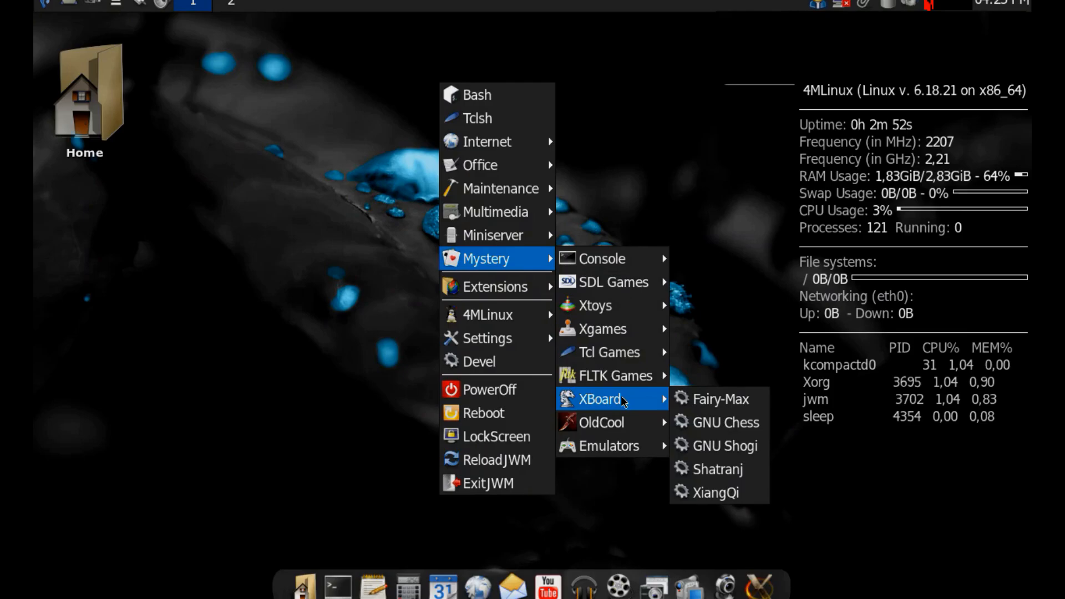
mouse_move(610, 422)
mouse_move(687, 435)
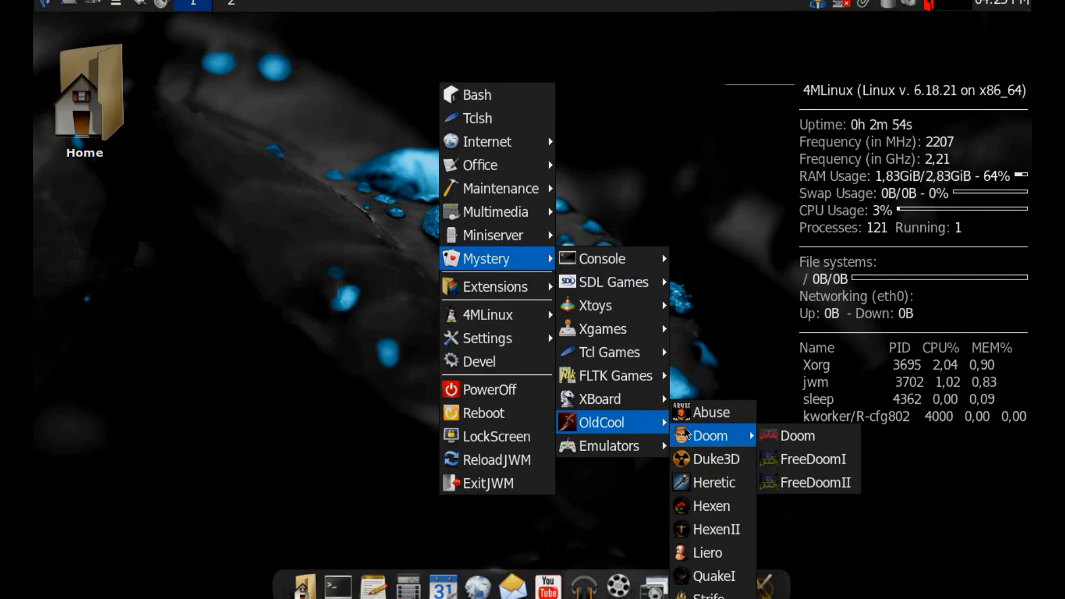
mouse_move(635, 446)
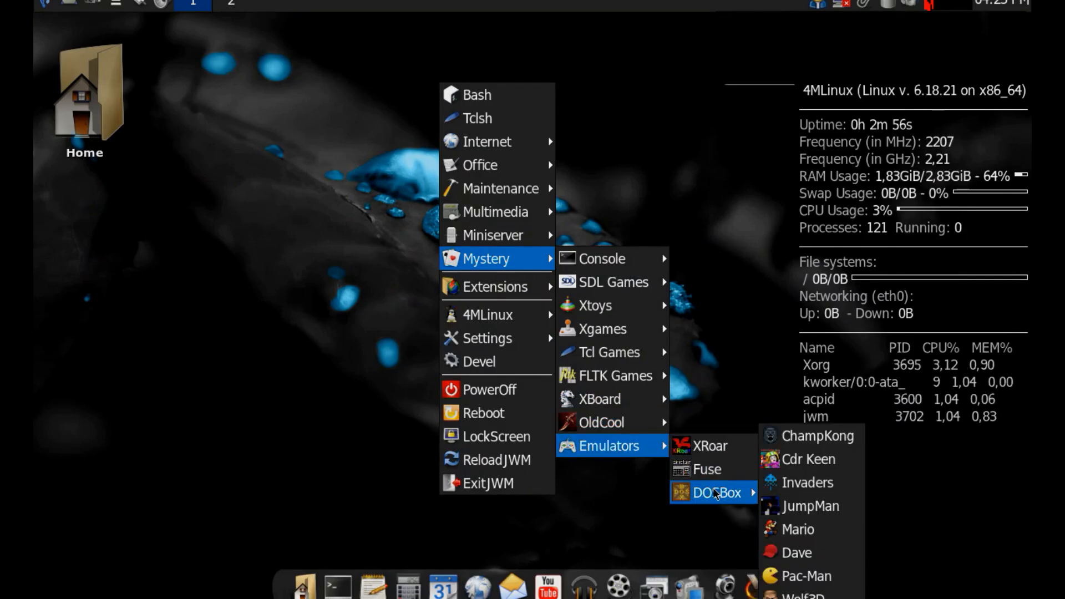
Examine the Extensions categories, including GamePack, Java and Electrum, and the 4MLinux, Settings and Devel entries.
mouse_move(521, 288)
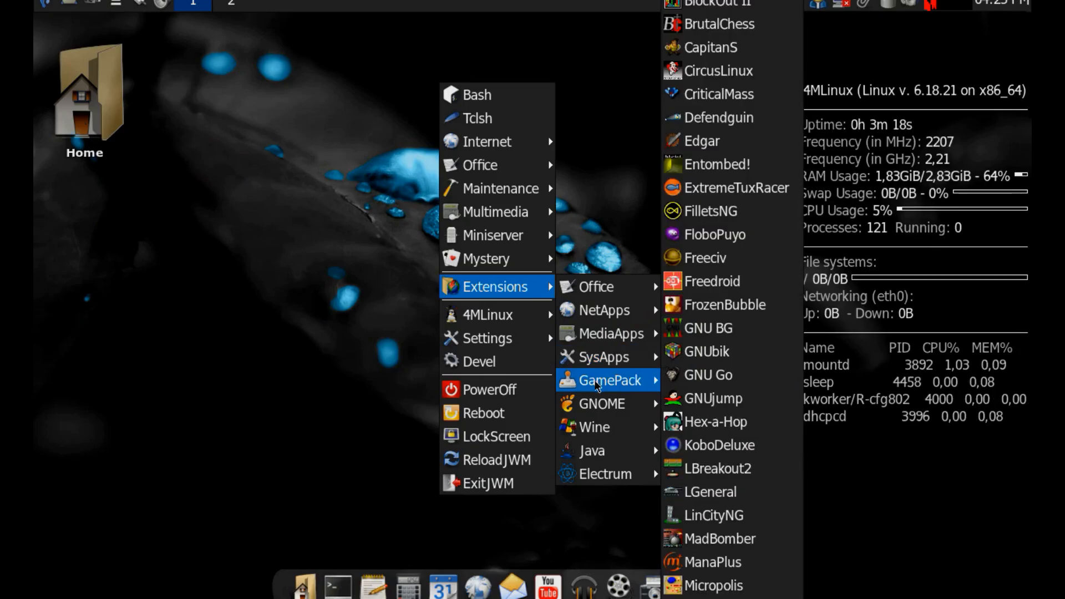
mouse_move(589, 402)
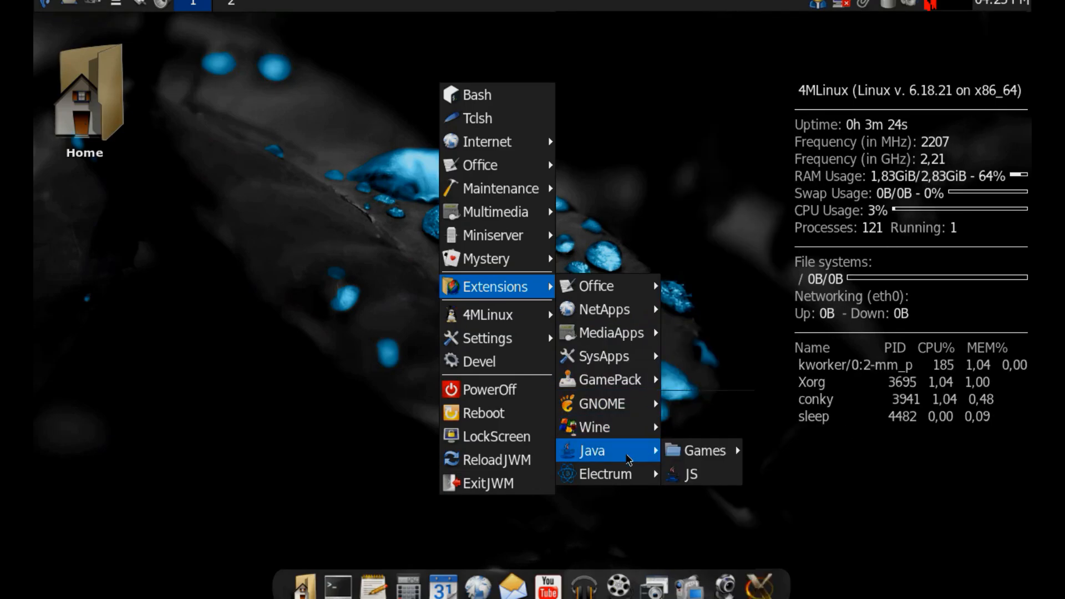
mouse_move(679, 456)
mouse_move(625, 476)
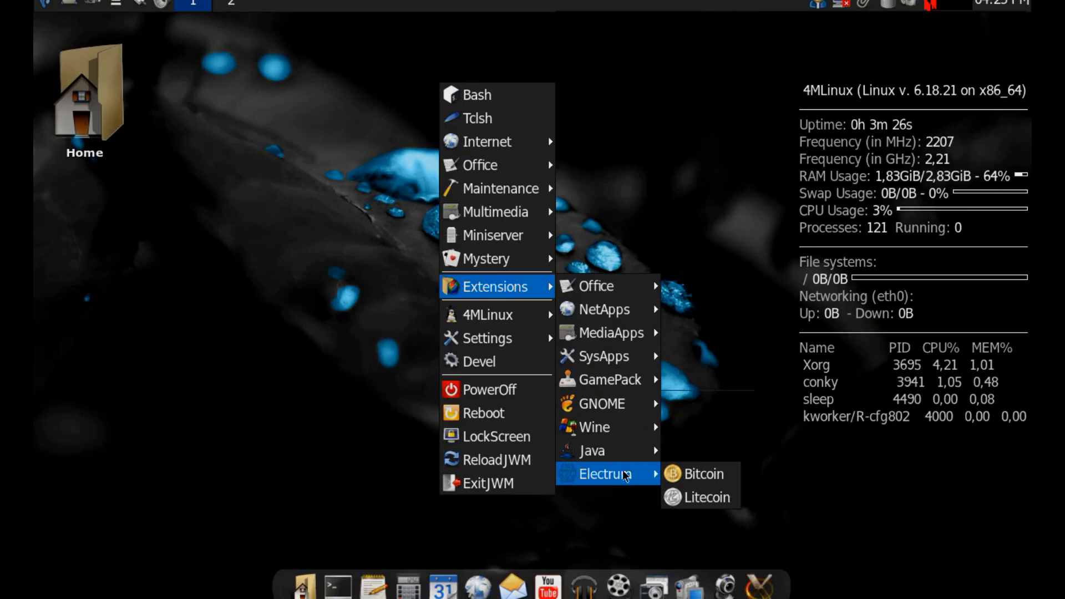
mouse_move(510, 322)
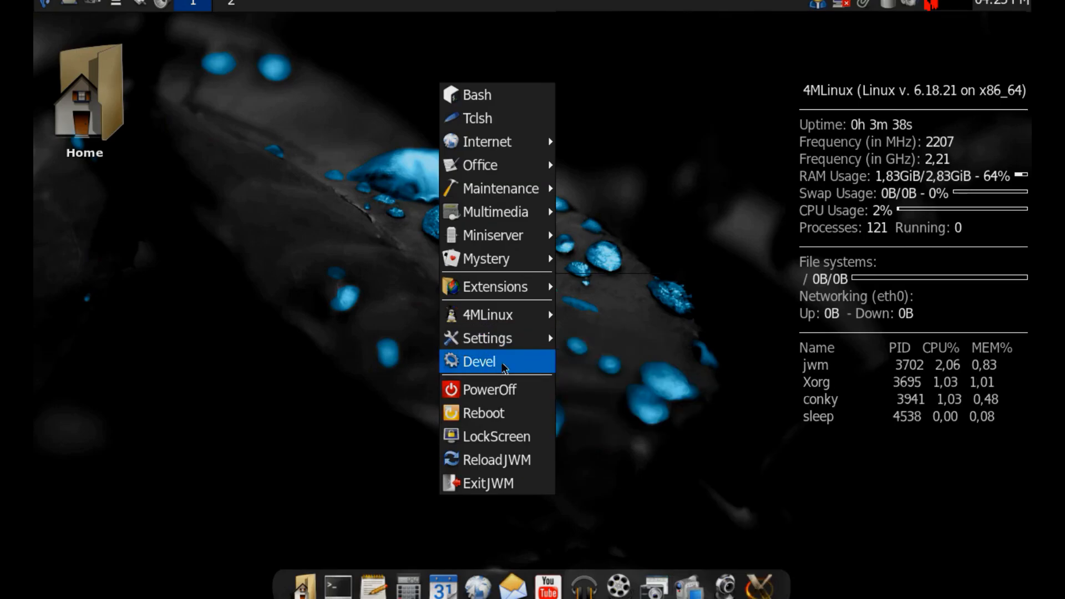
left_click(394, 194)
right_click(326, 161)
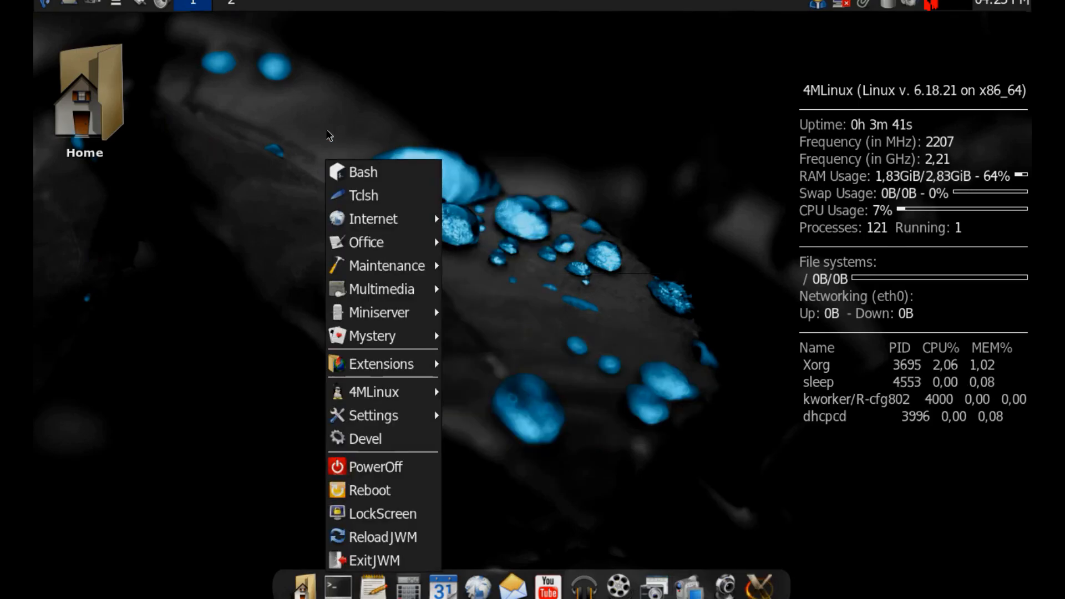
left_click(271, 66)
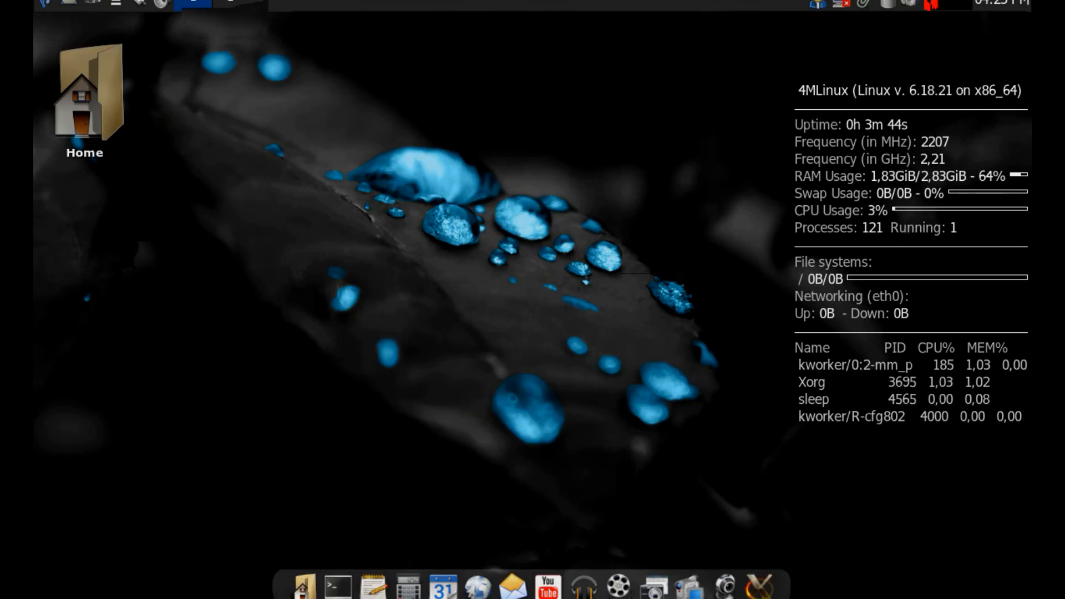
left_click(233, 6)
Launch GParted from the partition tools in the Maintenance category.
left_click(46, 3)
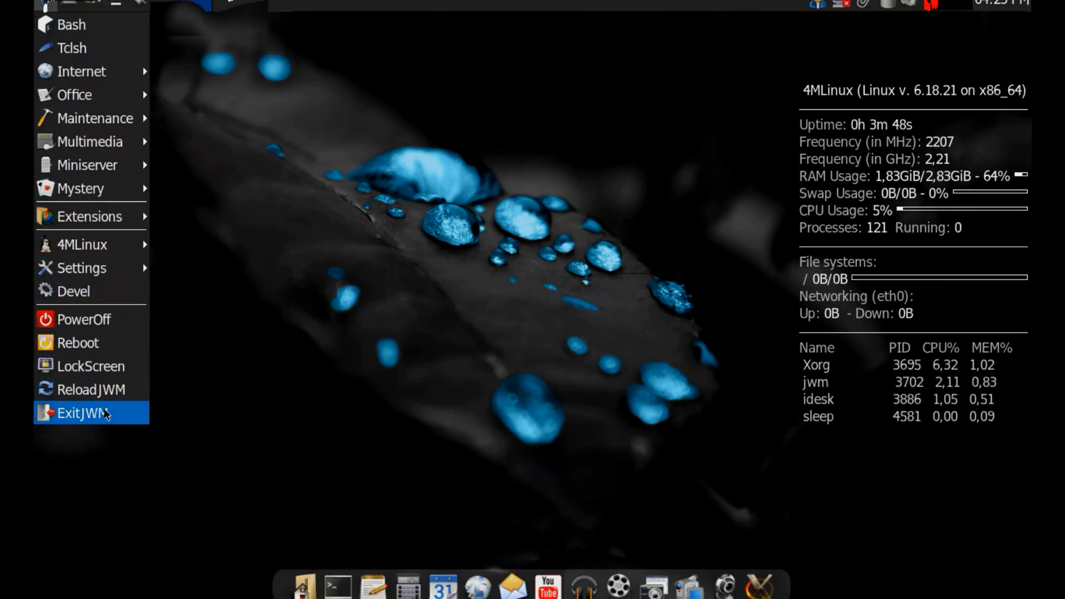
mouse_move(110, 176)
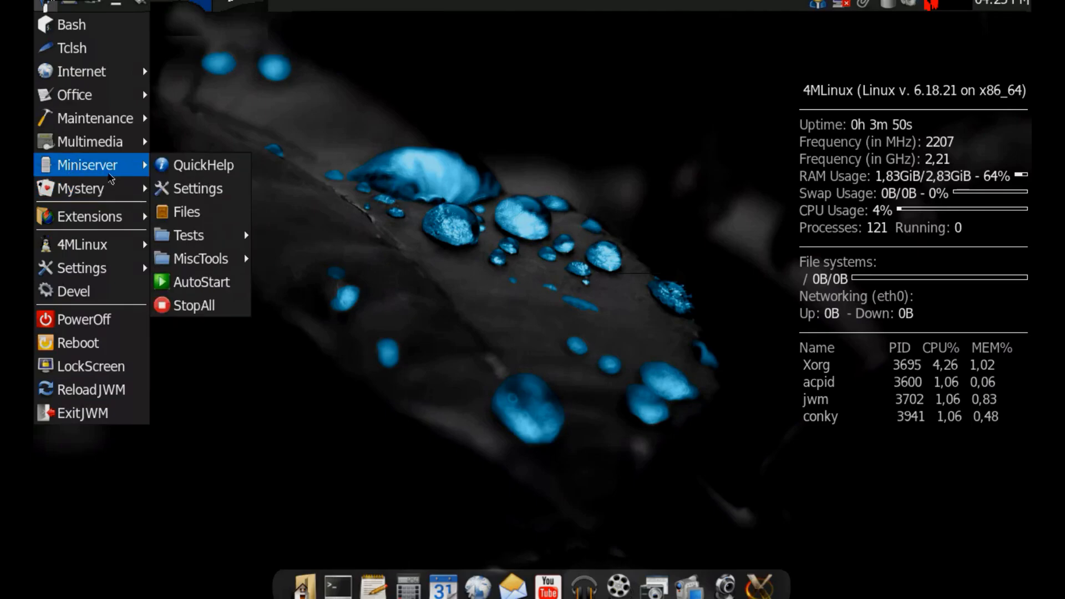
mouse_move(119, 125)
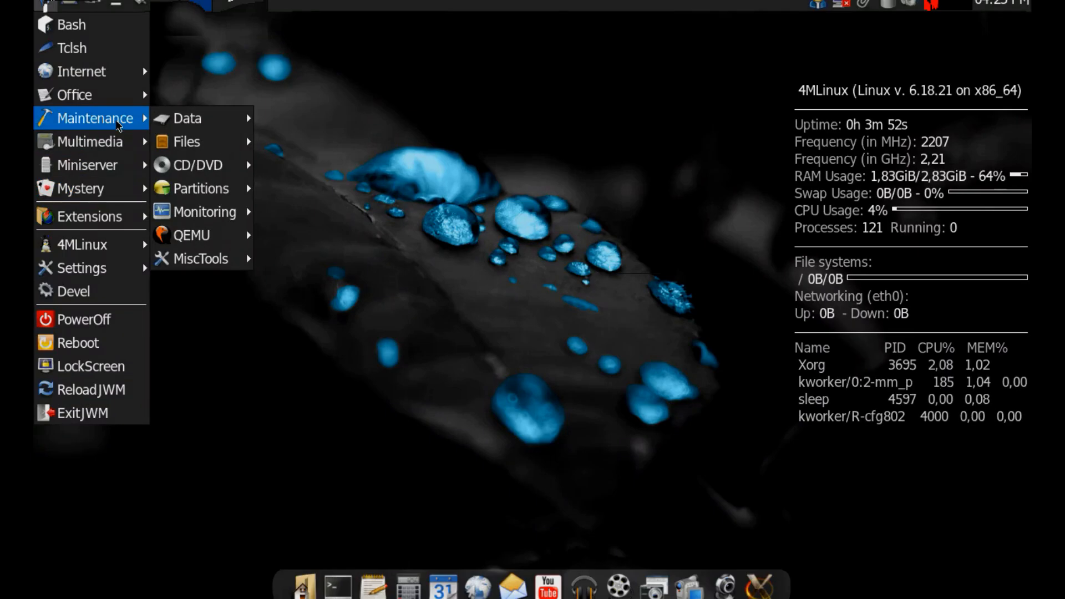
mouse_move(213, 242)
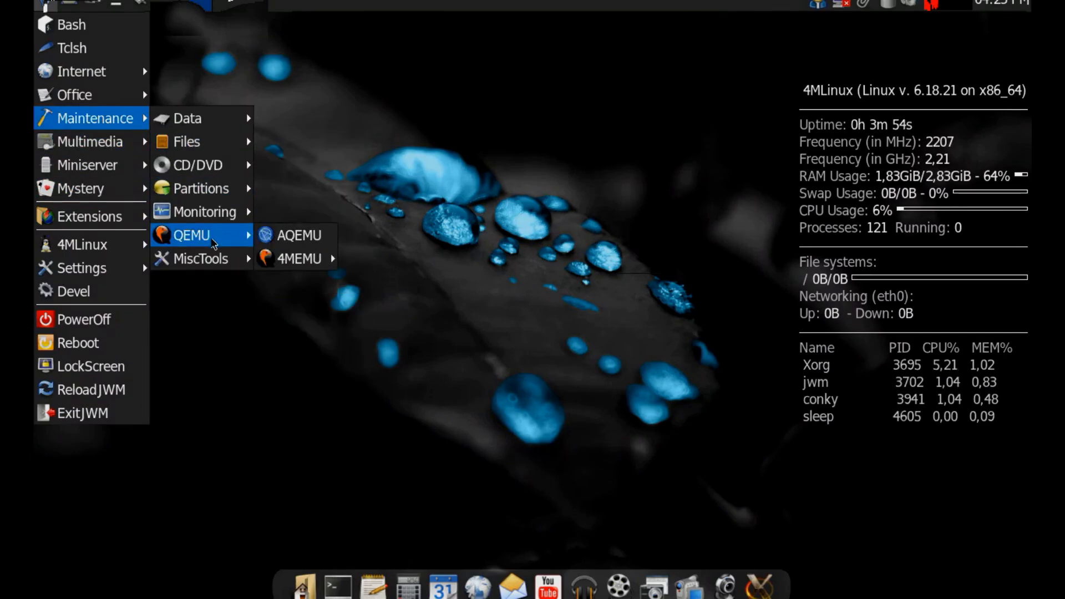
mouse_move(202, 188)
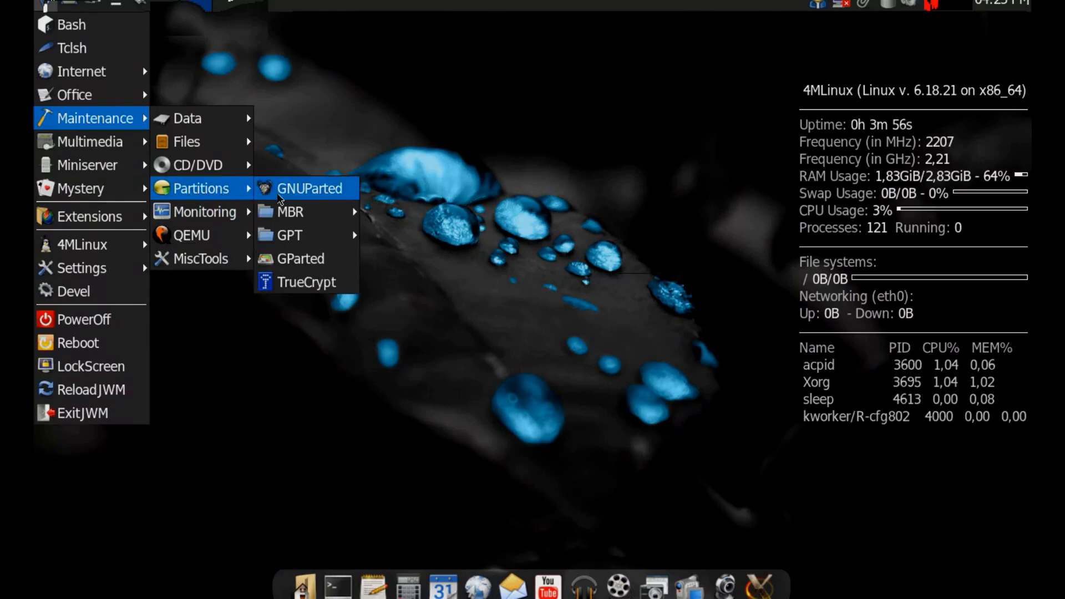
left_click(297, 258)
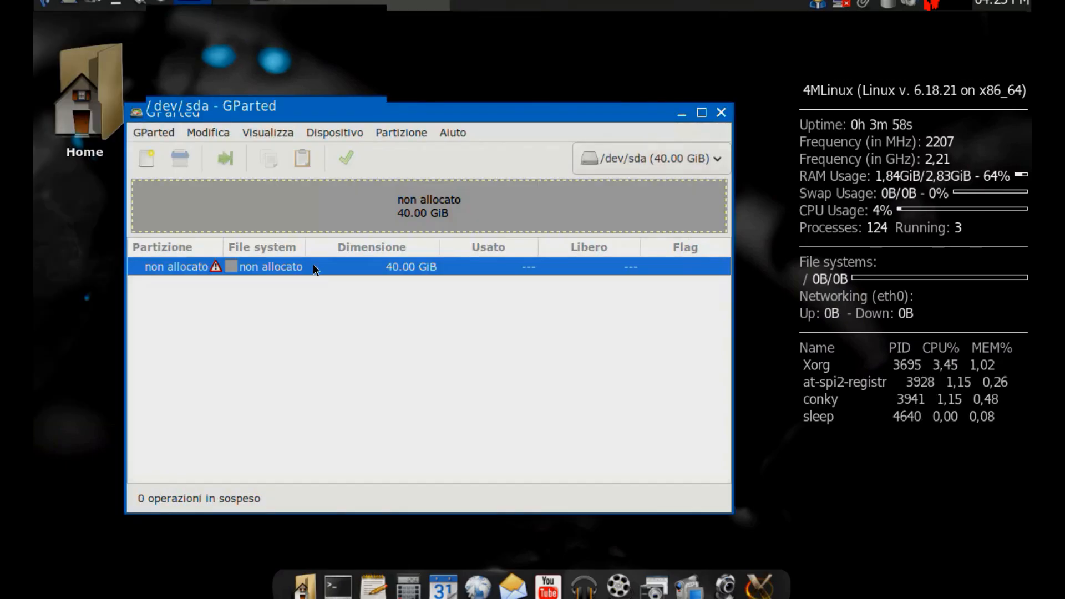
Try to create a new partition in the unallocated space of /dev/sda and dismiss the resulting dialog.
right_click(305, 271)
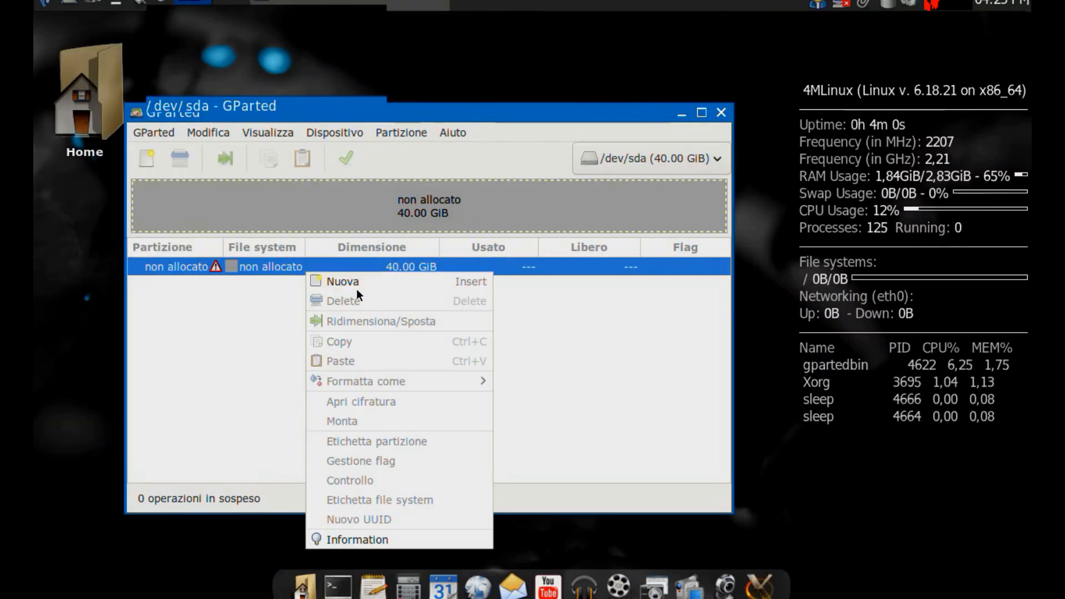
left_click(353, 284)
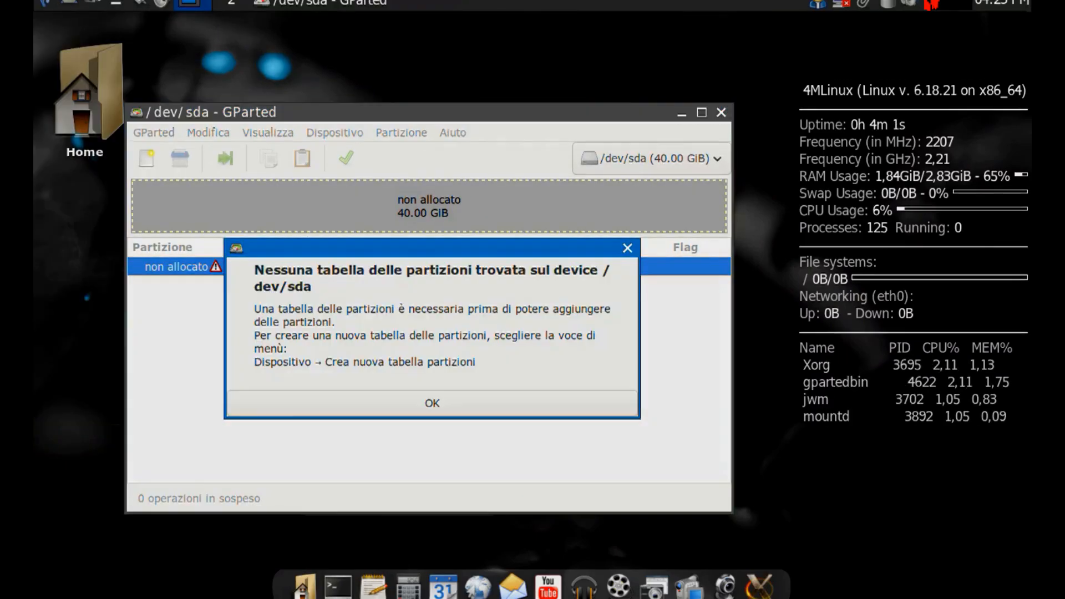
left_click(456, 405)
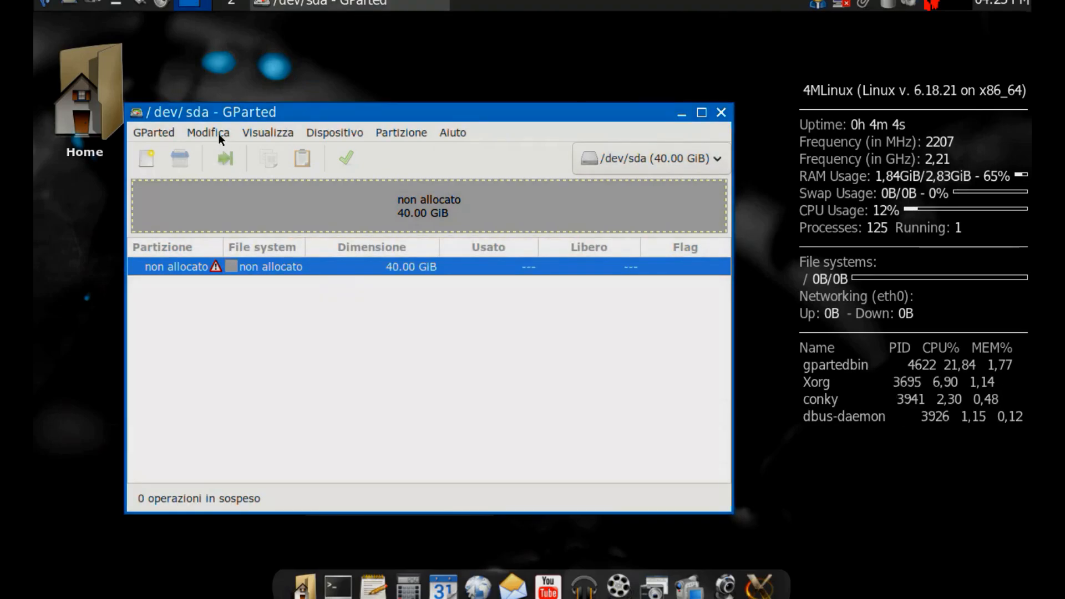
Create a new partition table of type msdos on /dev/sda.
left_click(160, 131)
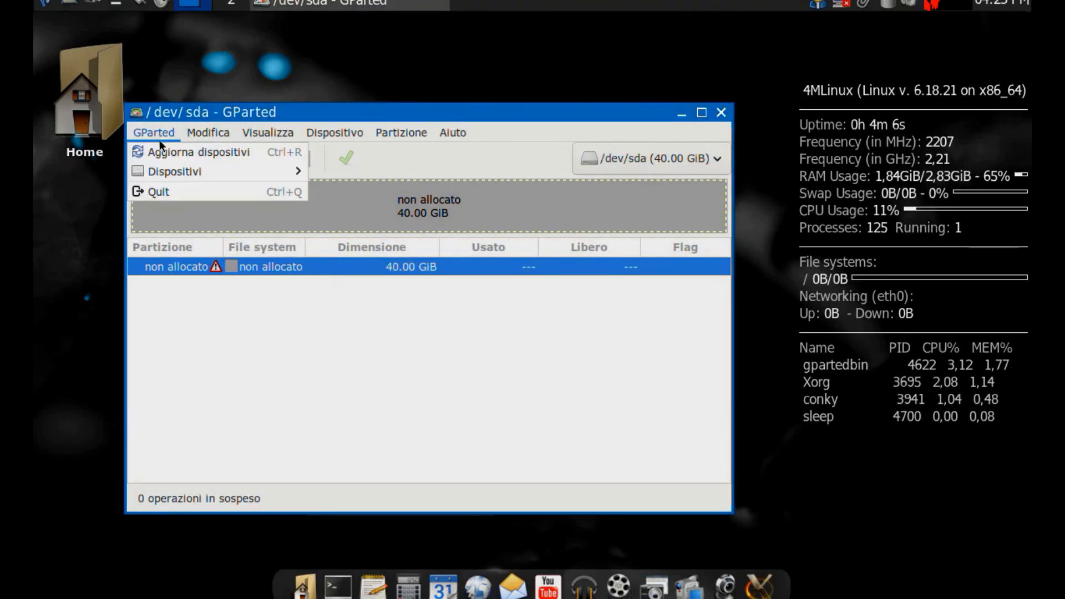
mouse_move(169, 176)
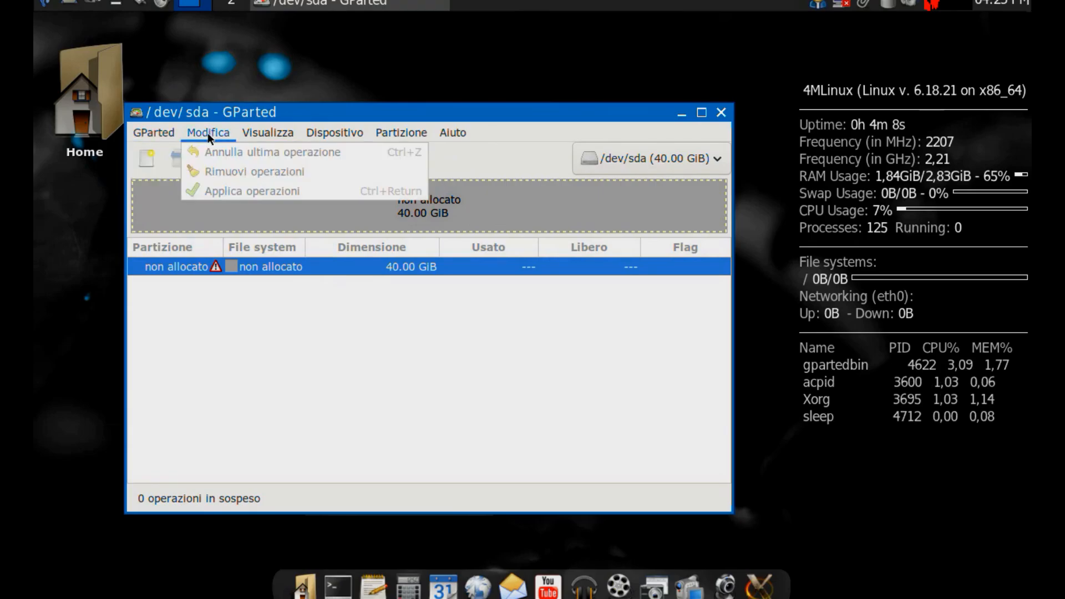
mouse_move(251, 137)
mouse_move(337, 136)
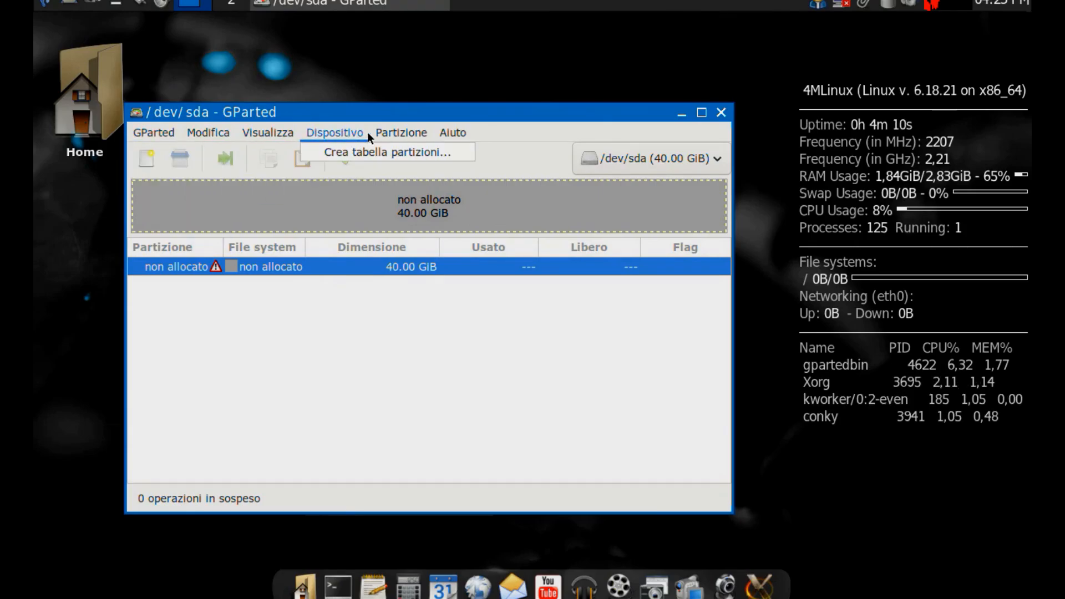
mouse_move(447, 143)
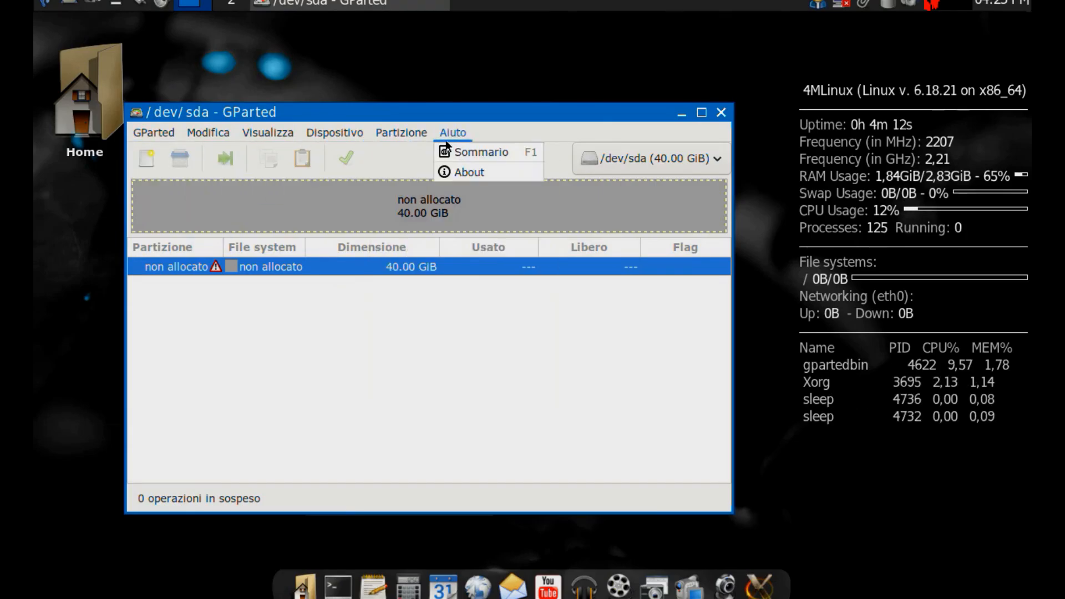
left_click(353, 156)
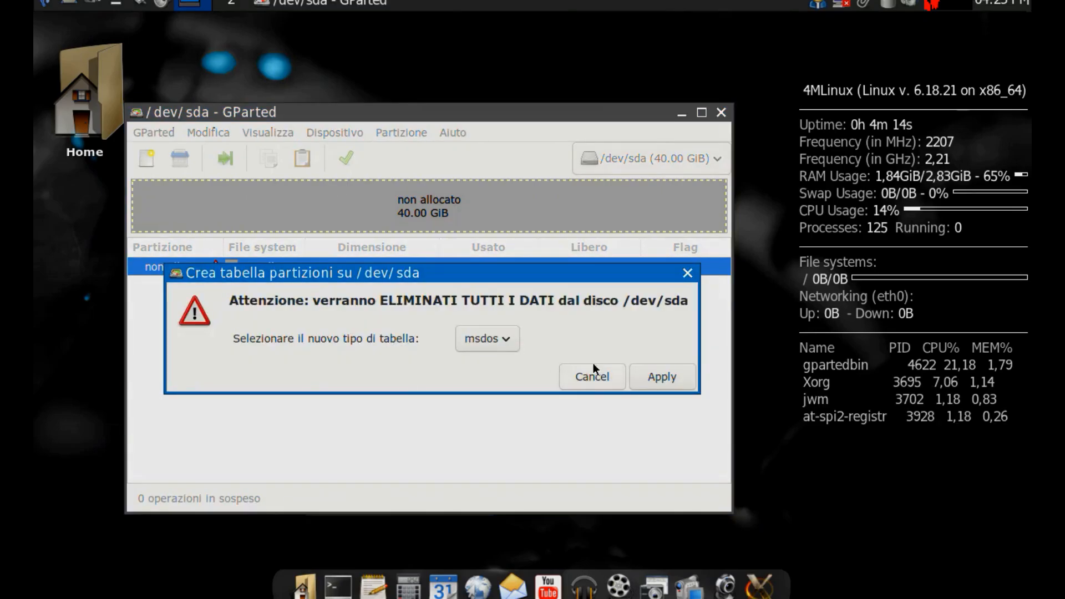
left_click(507, 339)
left_click(487, 340)
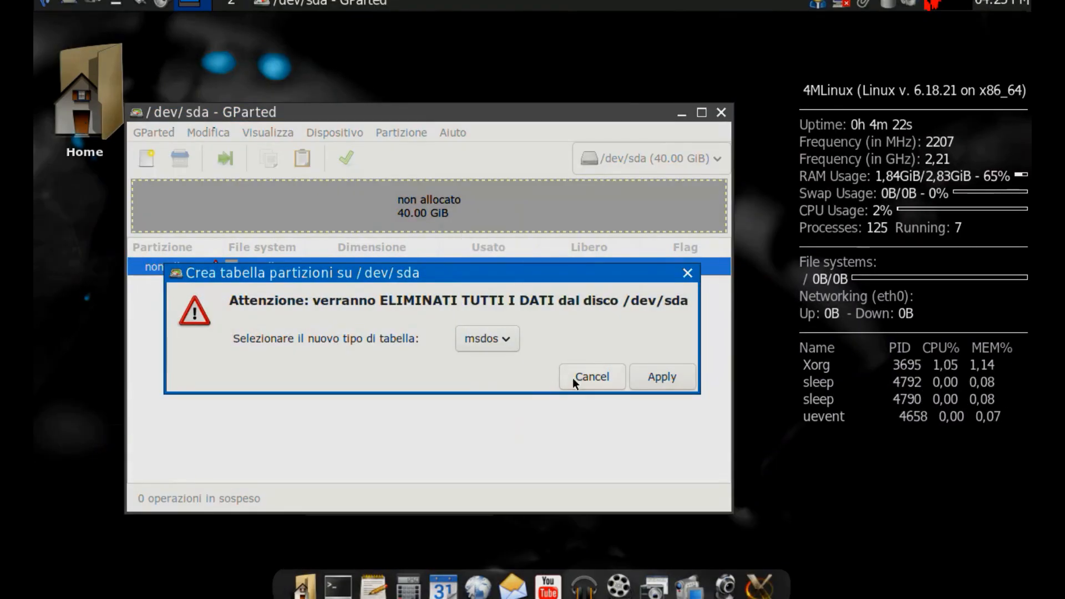
left_click(655, 383)
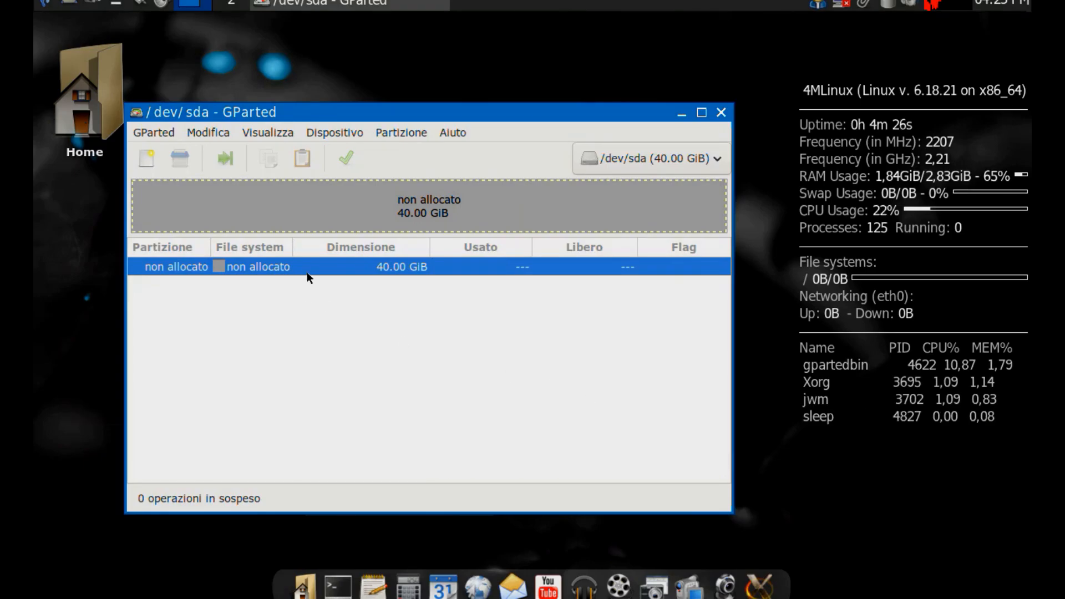
Add a primary ext4 partition of 40959 MiB in the unallocated space of /dev/sda.
left_click_drag(382, 111, 413, 49)
right_click(269, 207)
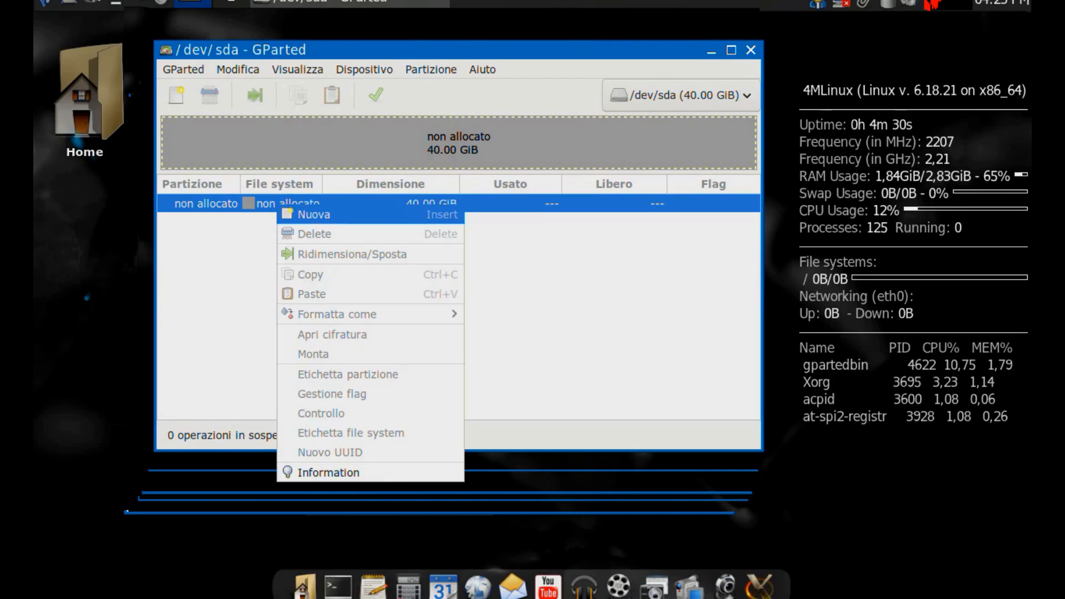
left_click(307, 218)
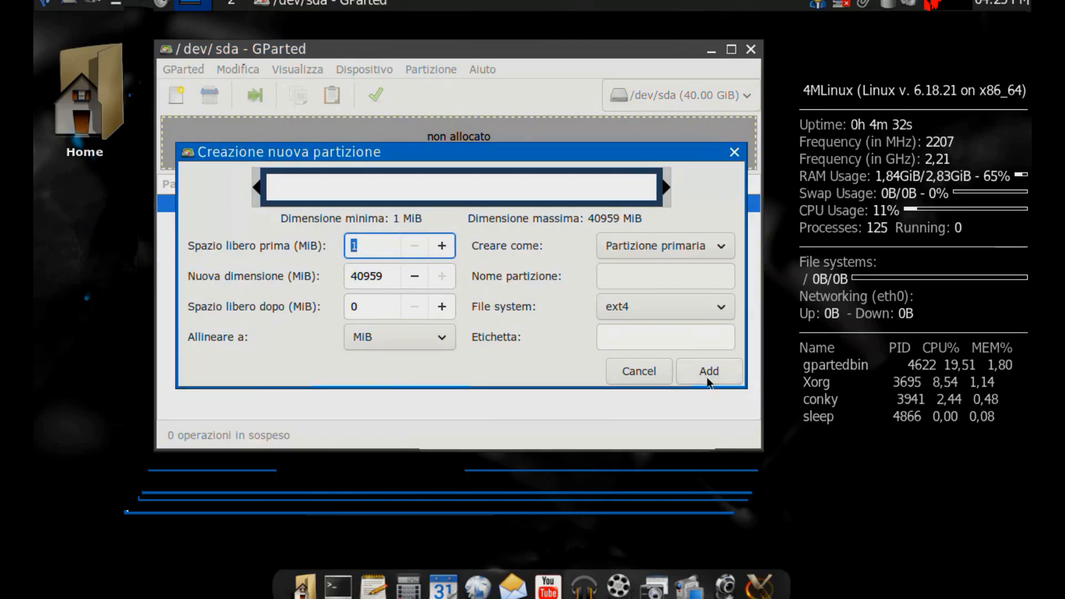
left_click(663, 310)
left_click(663, 308)
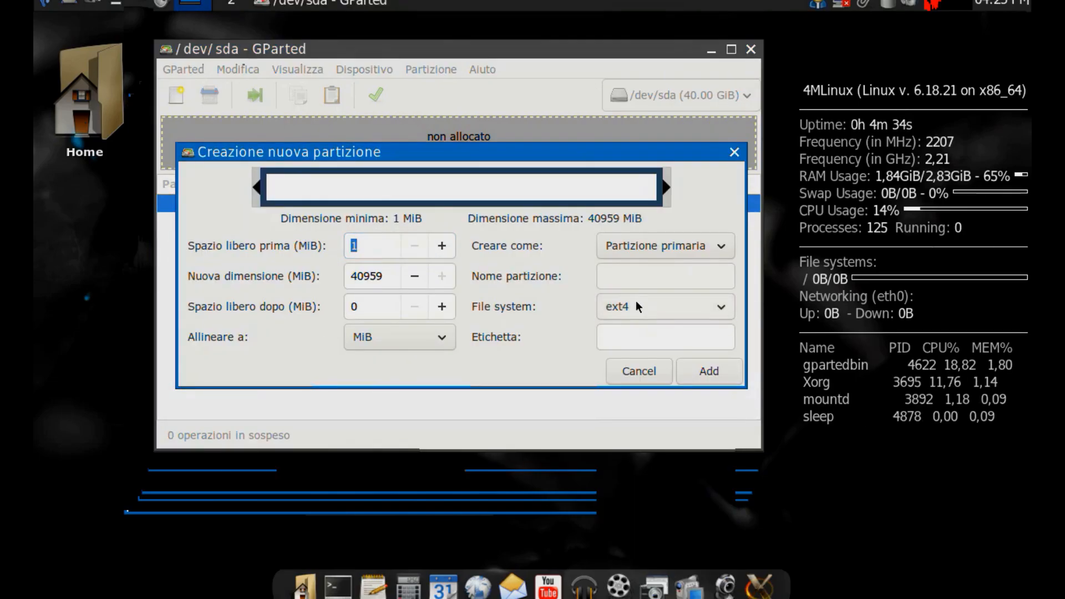
left_click(711, 372)
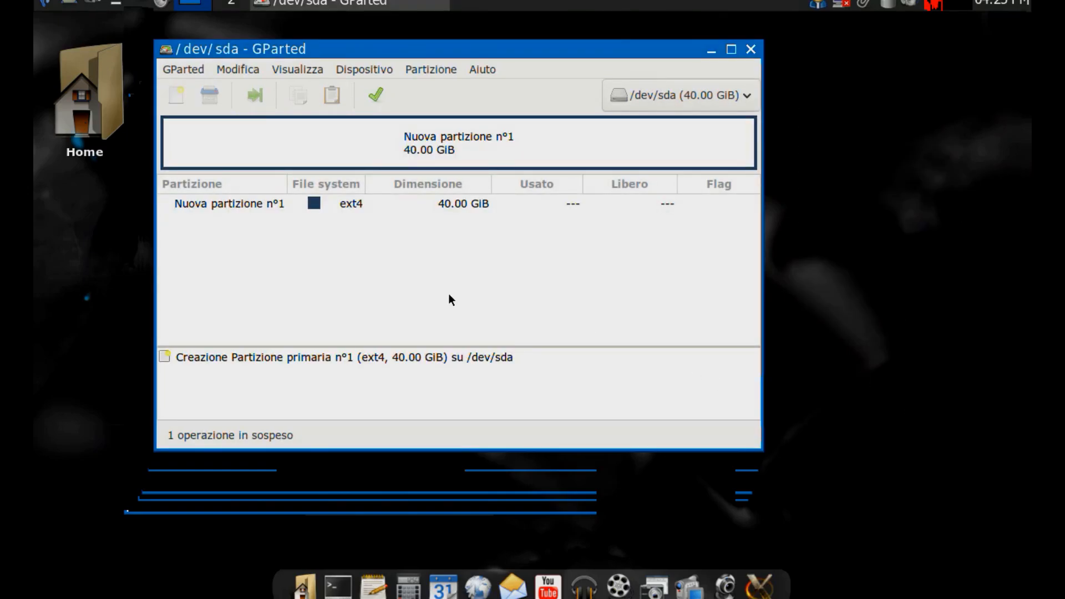
Apply the pending partition creation to /dev/sda and close the operation report.
left_click(376, 94)
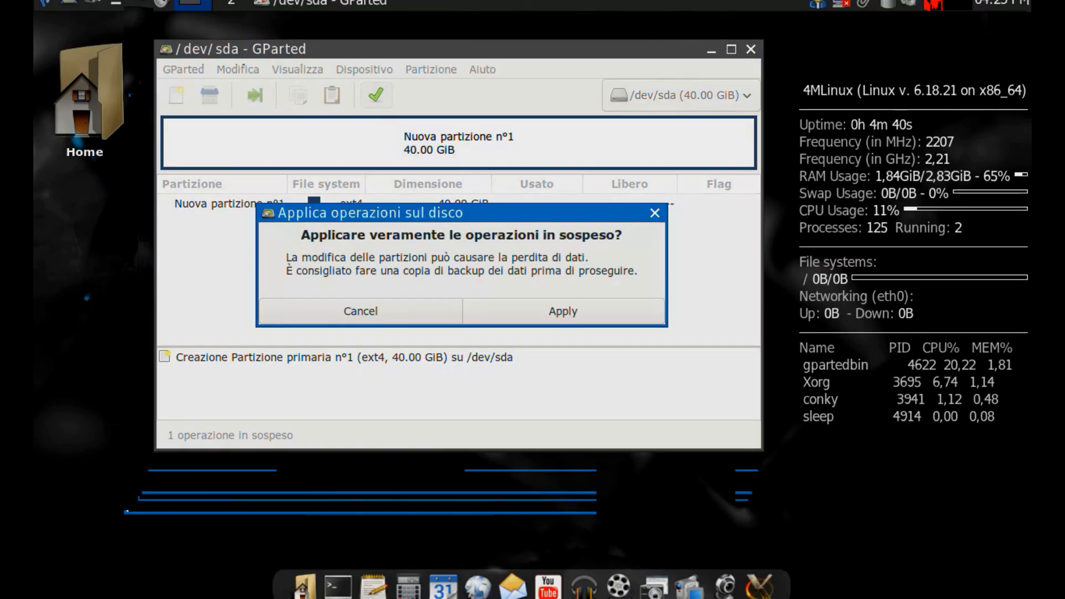
left_click(566, 309)
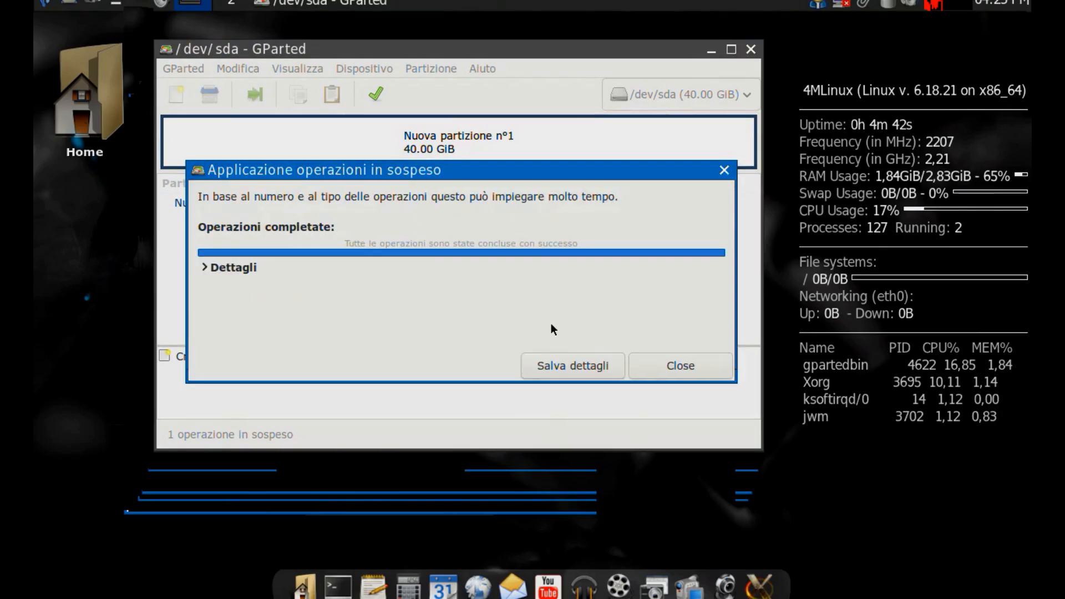
left_click(700, 373)
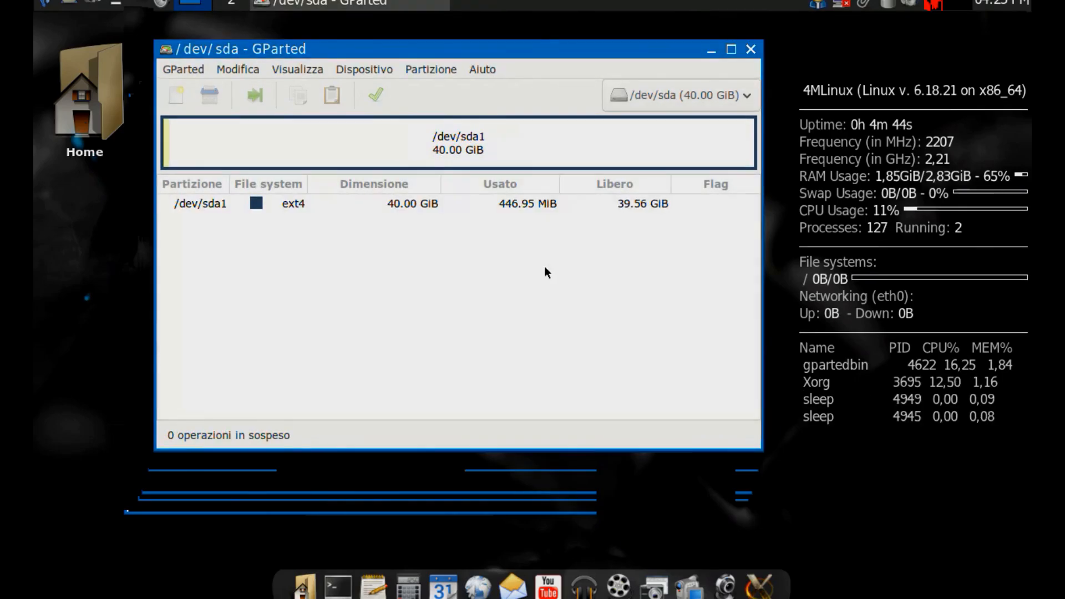
Enable the boot flag on partition /dev/sda1 and close GParted.
left_click(310, 203)
right_click(296, 204)
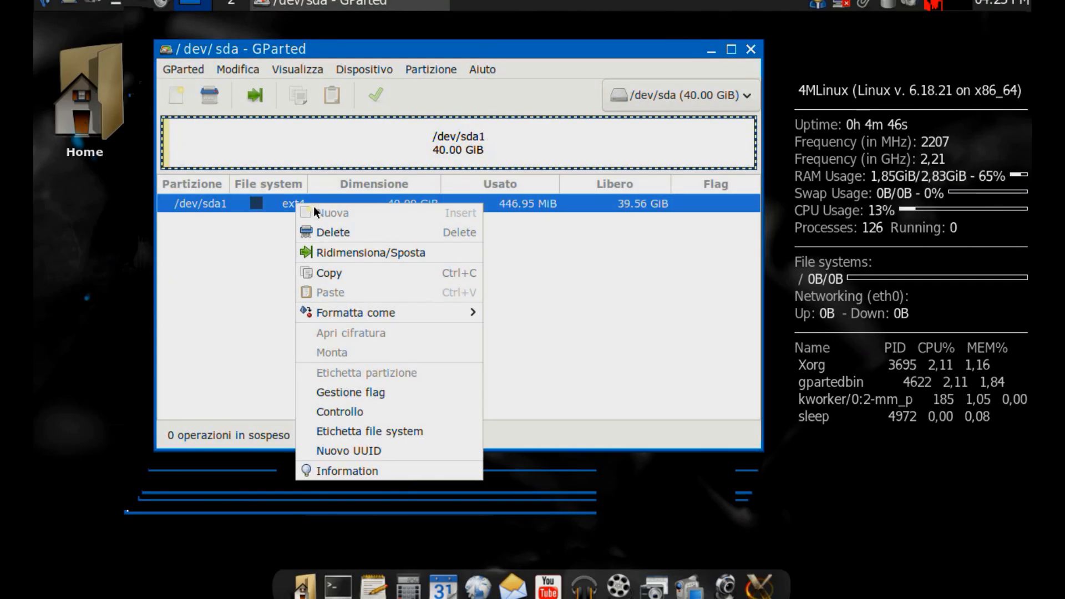
mouse_move(402, 313)
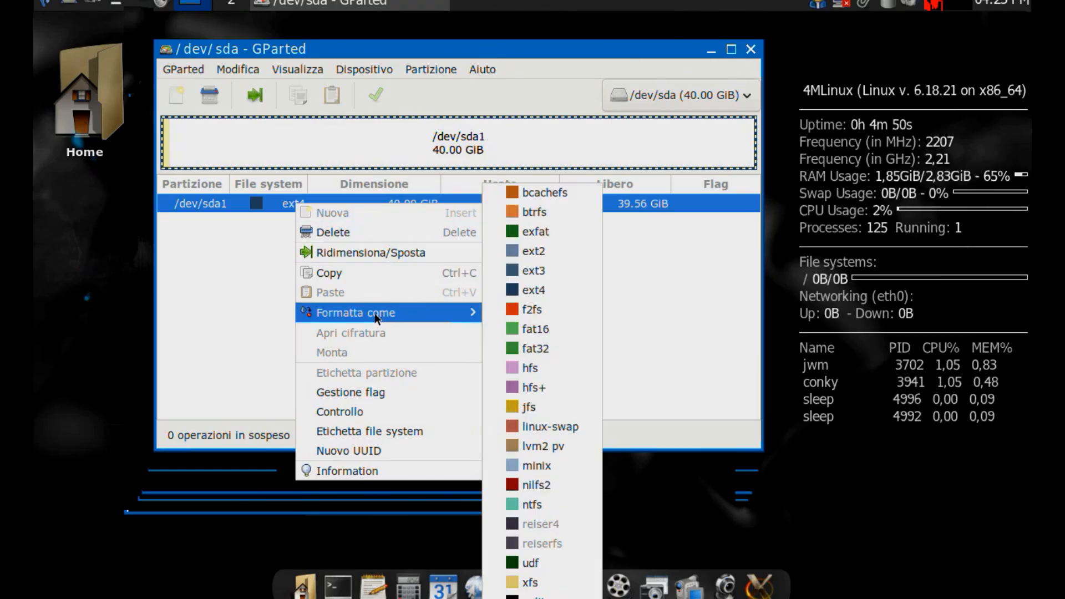
left_click(365, 390)
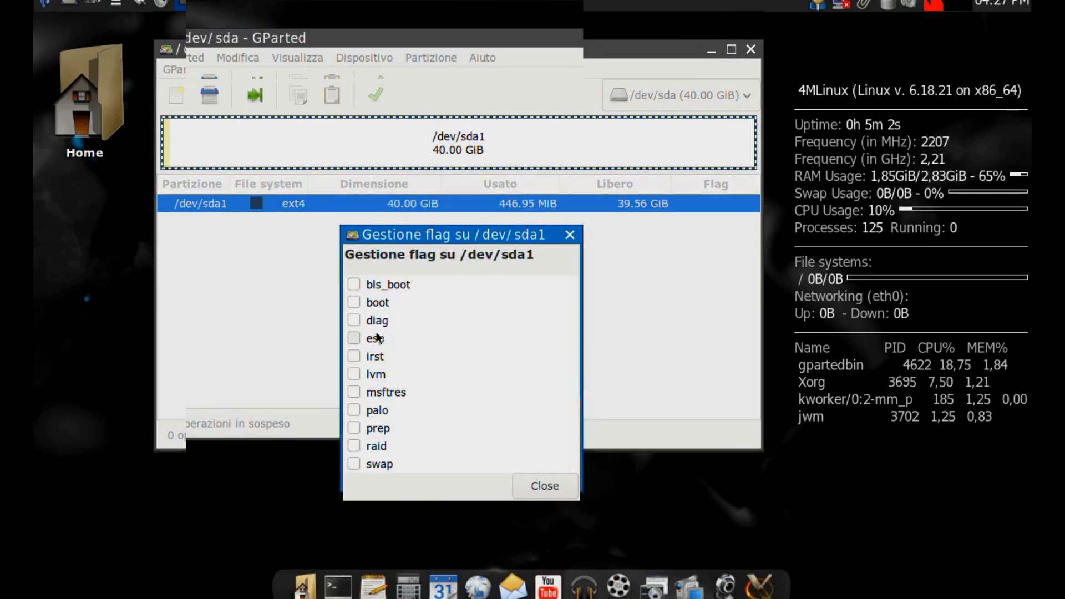
left_click(353, 302)
left_click(545, 486)
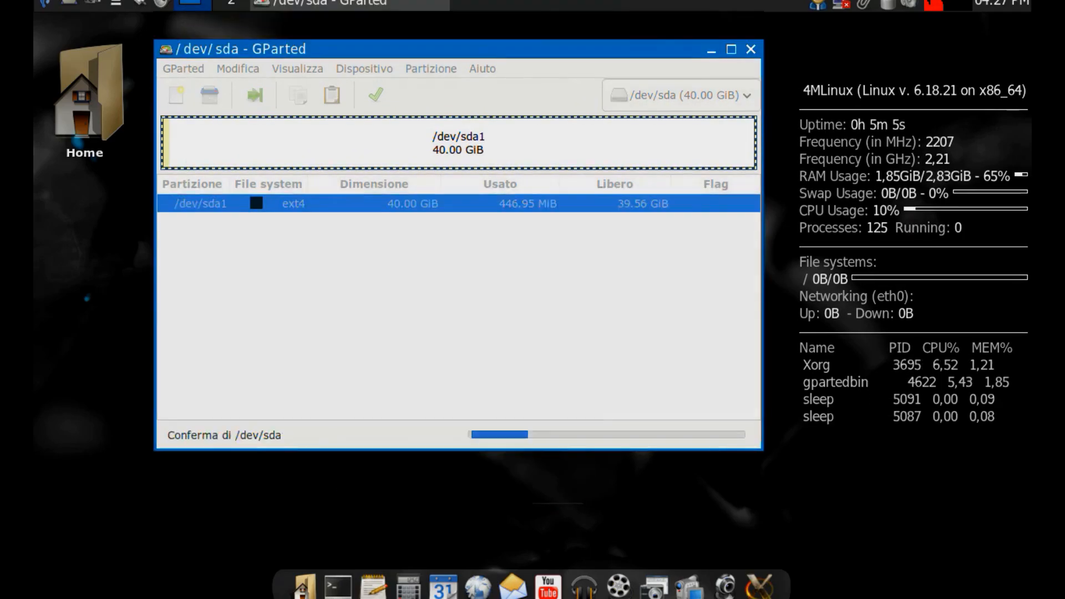
left_click(390, 203)
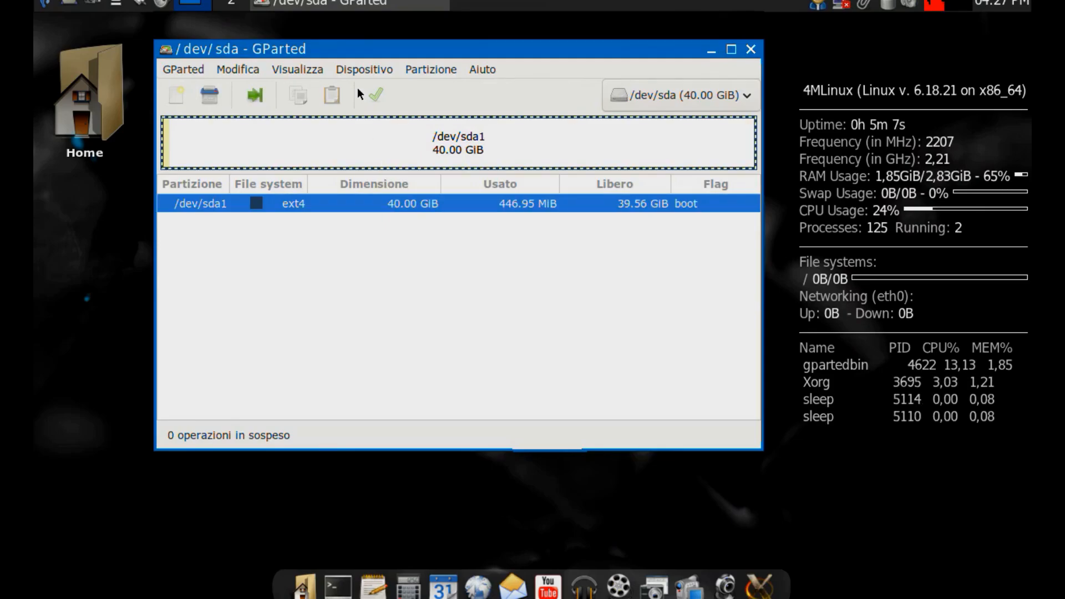
left_click(751, 50)
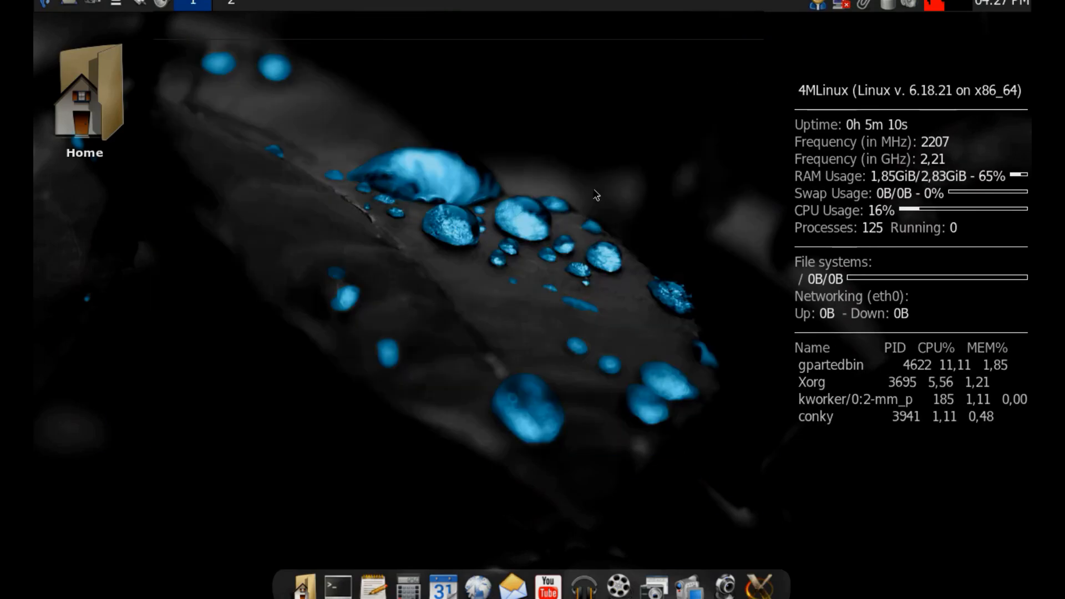
Launch the 4MLinux Installer and move its window higher on the desktop.
right_click(415, 266)
left_click(318, 237)
left_click(46, 4)
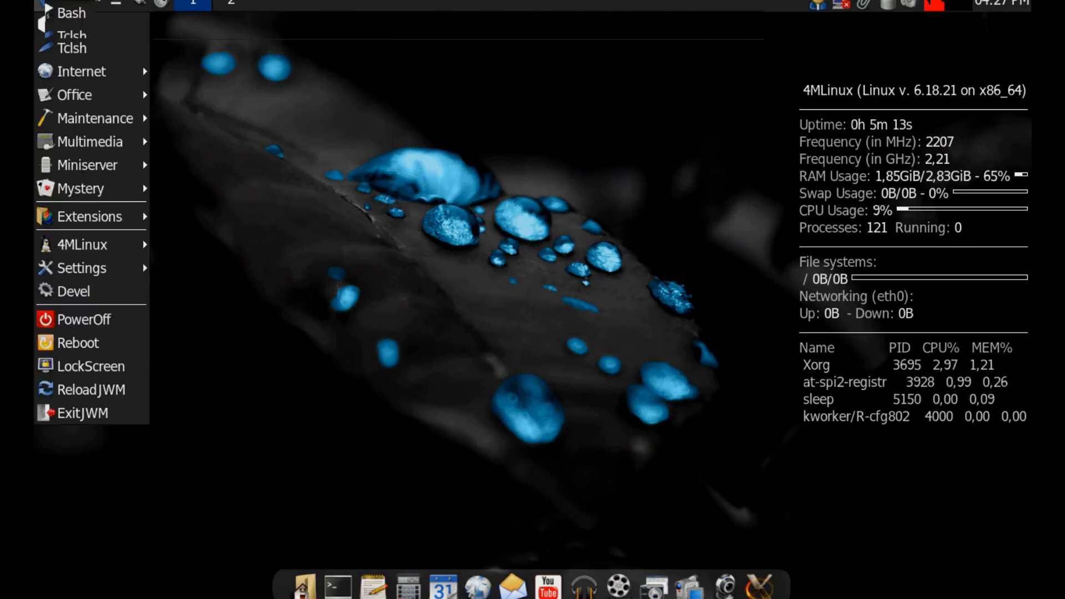
mouse_move(100, 244)
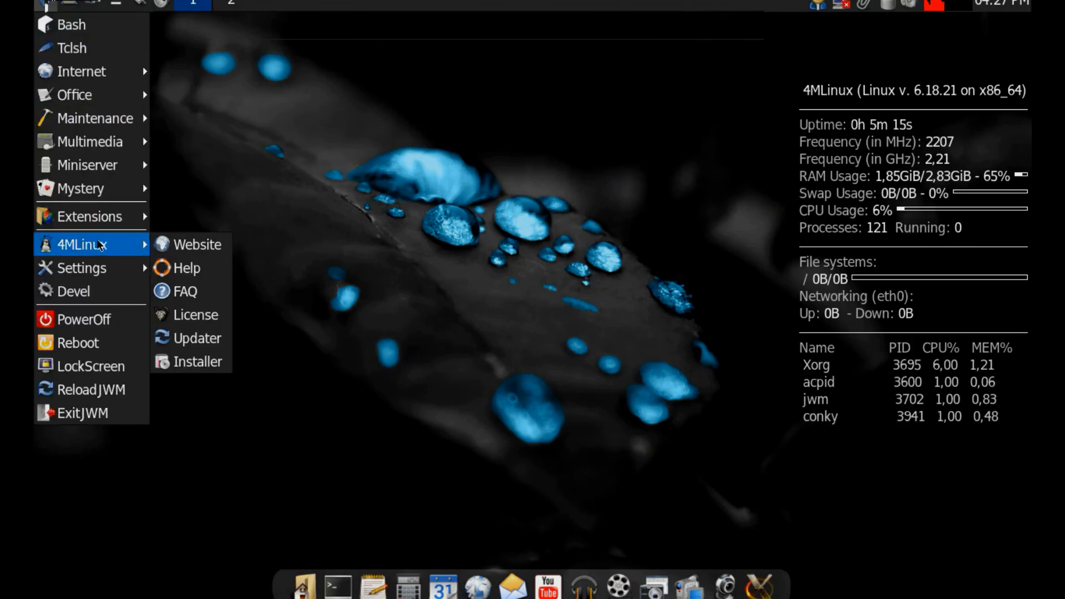
left_click(191, 361)
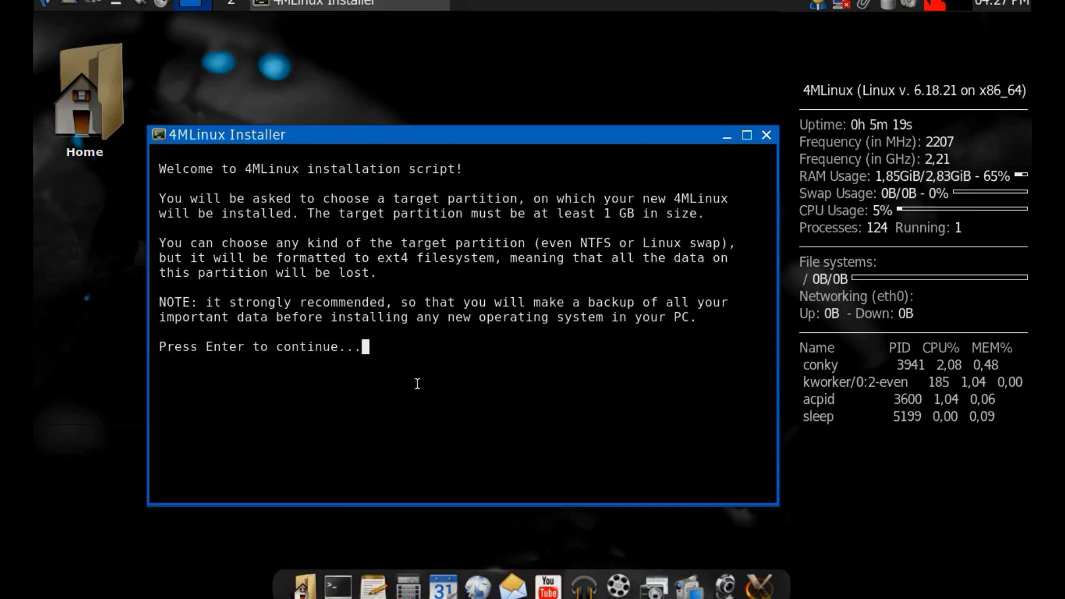
left_click_drag(315, 143, 332, 49)
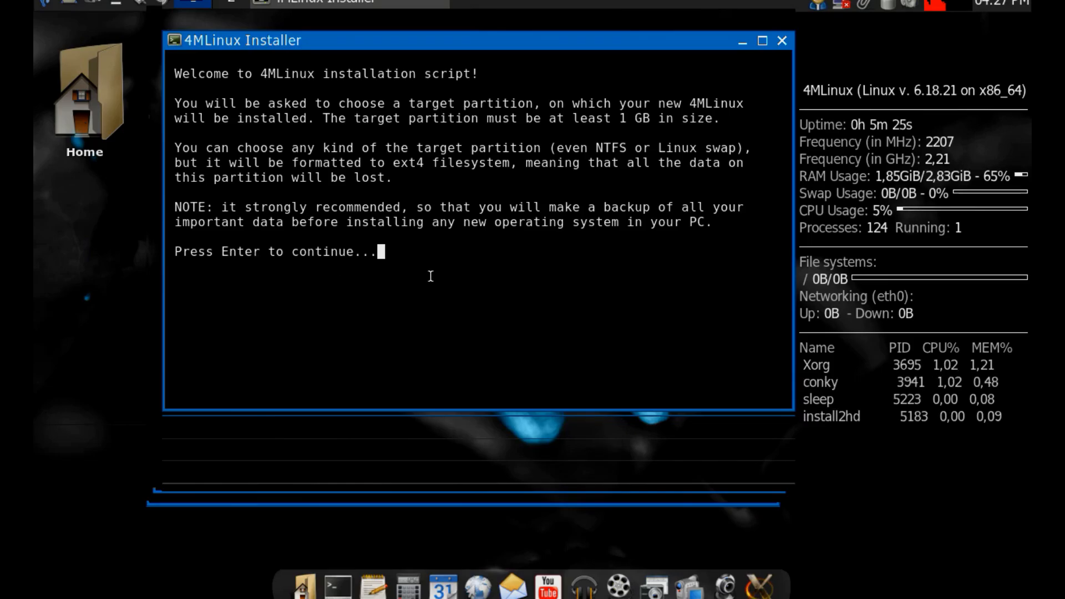
Continue past the installer's welcome text and choose sda1 as the target partition.
key("Return")
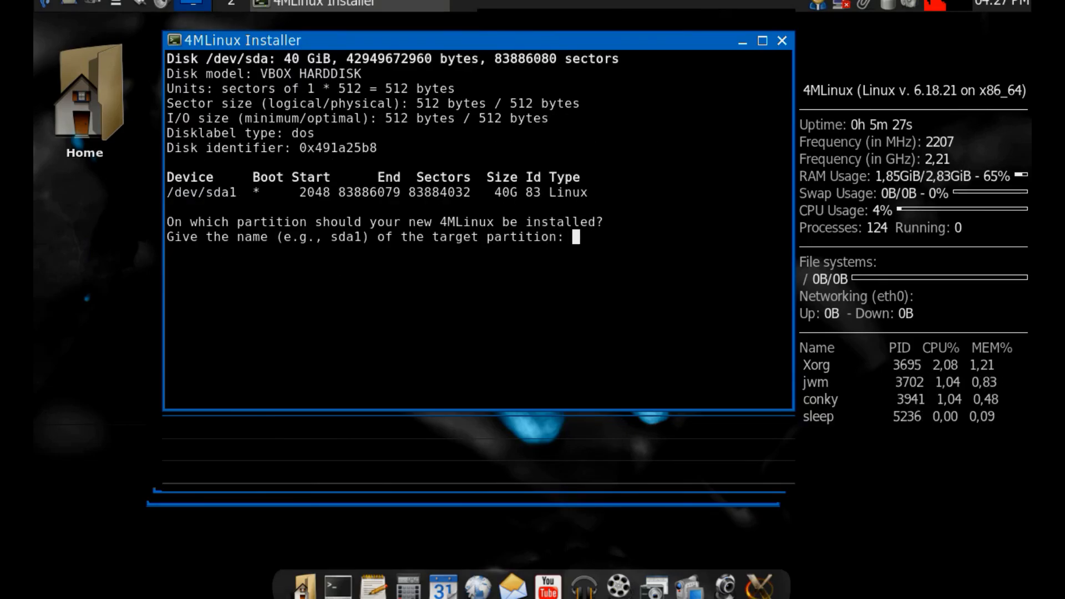
type("sda")
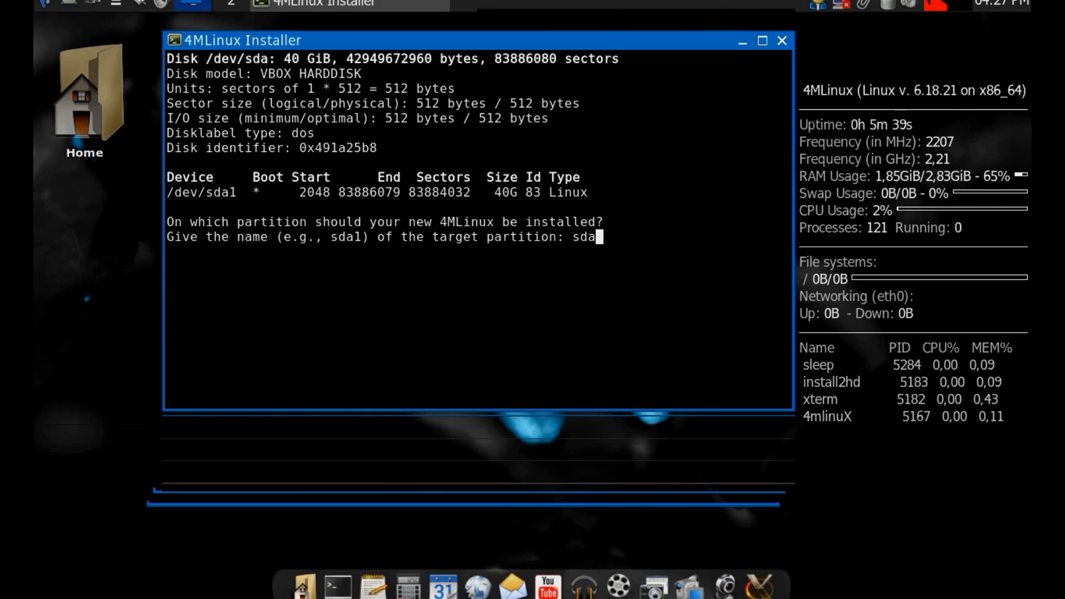
type("1")
key("Return")
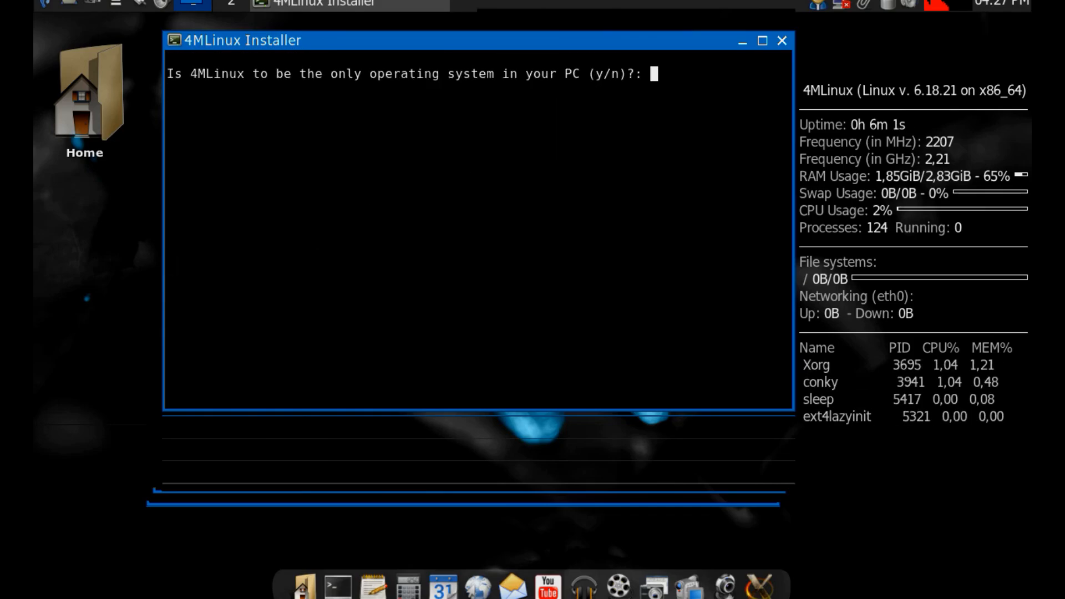
Answer y to make 4MLinux the only operating system on the PC and accept the LILO boot loader installation.
type("y")
key("Return")
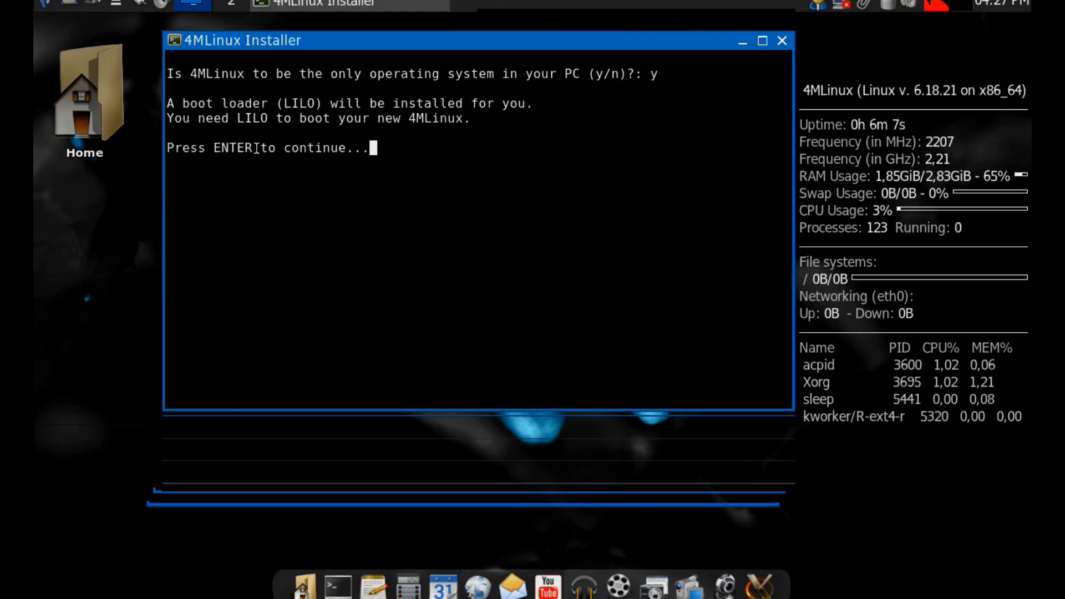
key("Return")
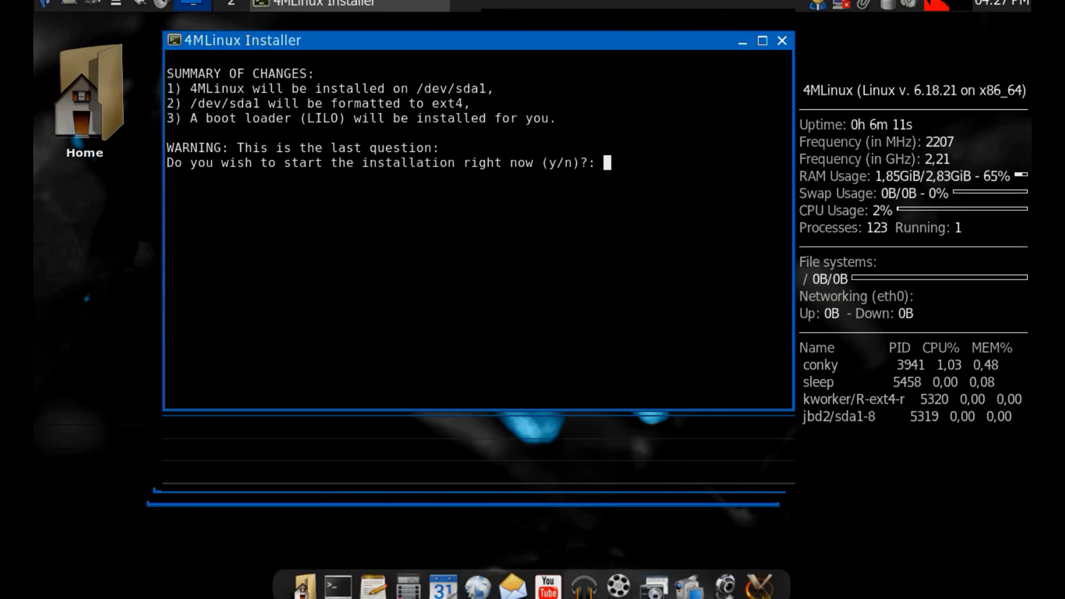
Confirm the summary of changes with y to run the installation, and close the installer once it is complete.
type("y")
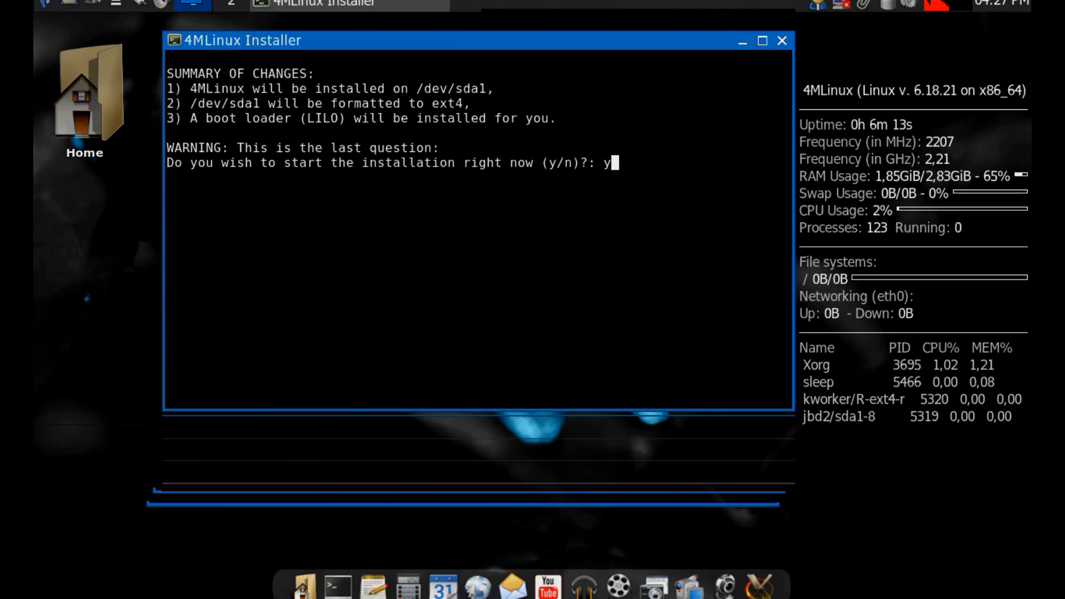
key("Return")
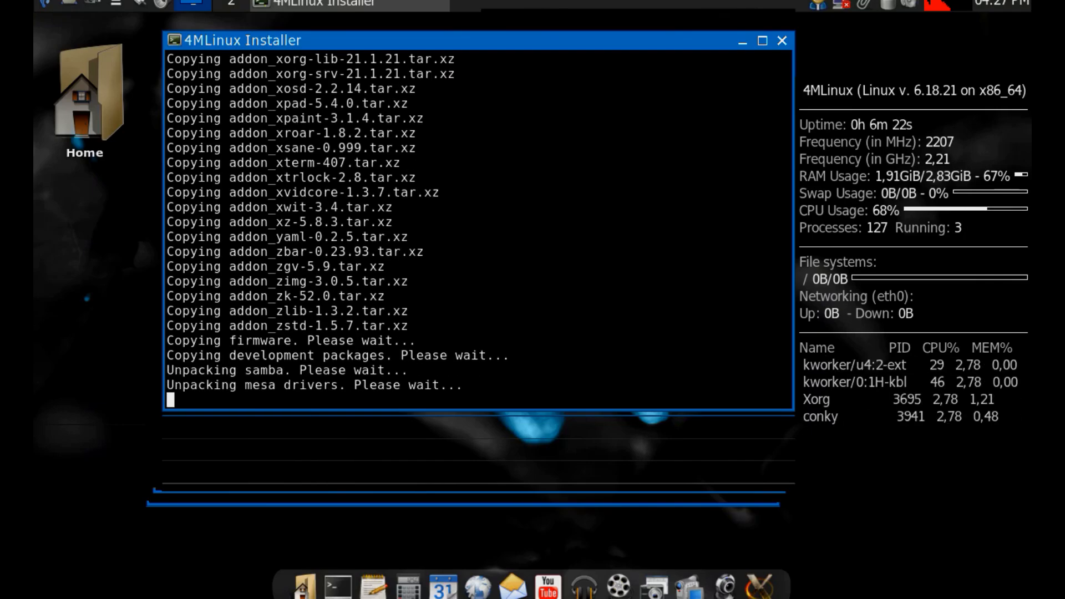
left_click(805, 182)
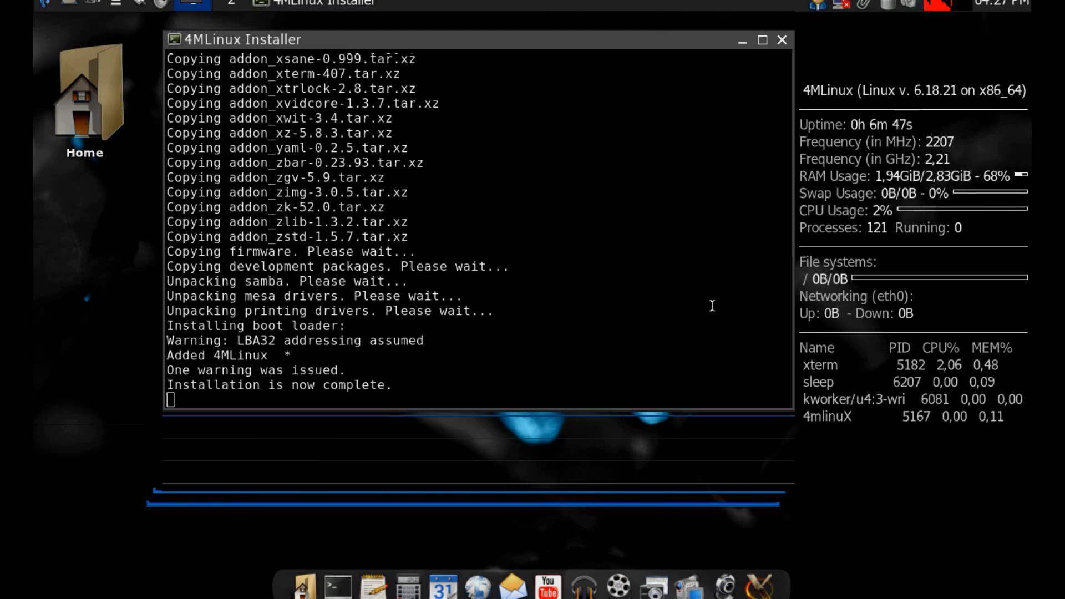
left_click(781, 40)
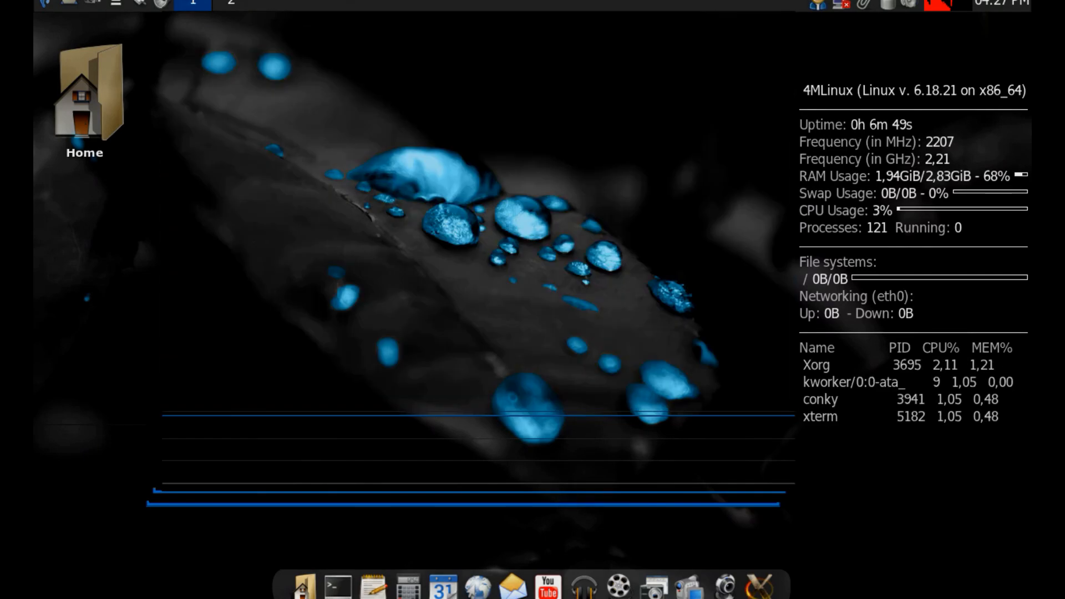
Reboot the system and confirm the restart.
left_click(45, 5)
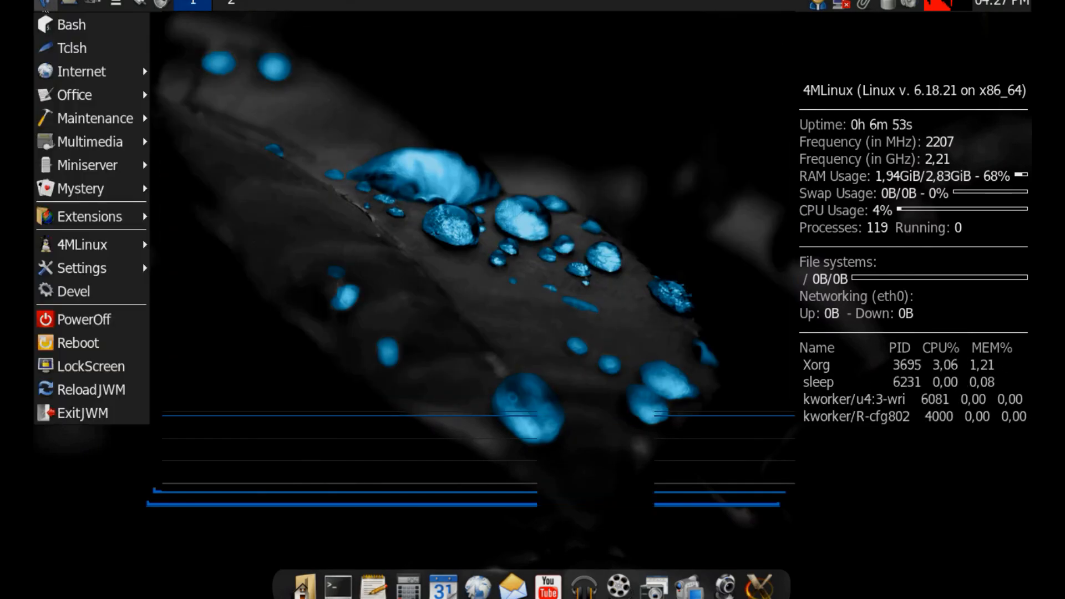
mouse_move(49, 75)
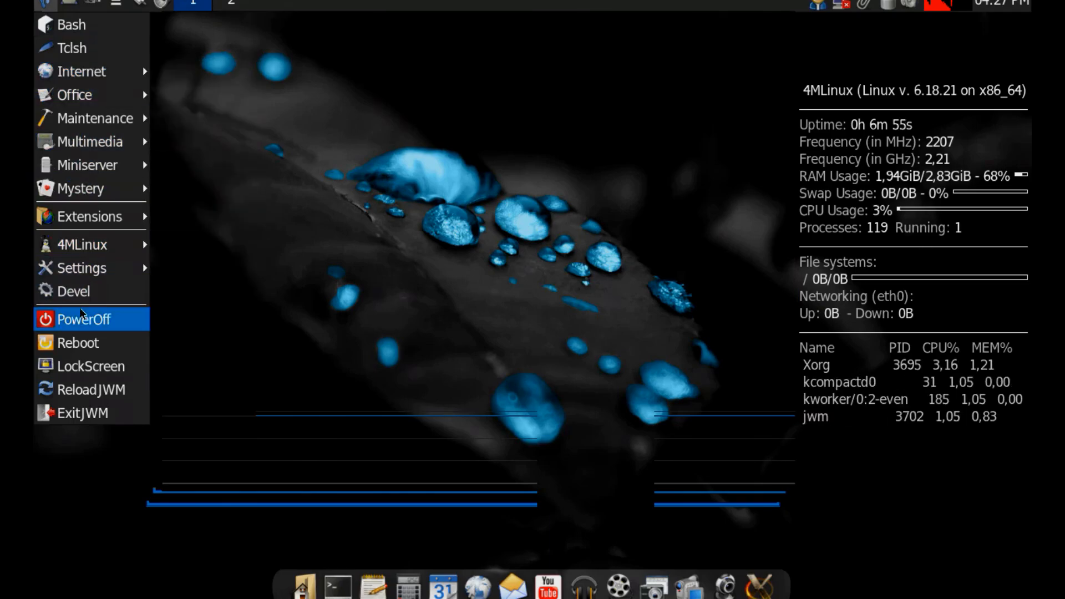
left_click(79, 345)
left_click(500, 332)
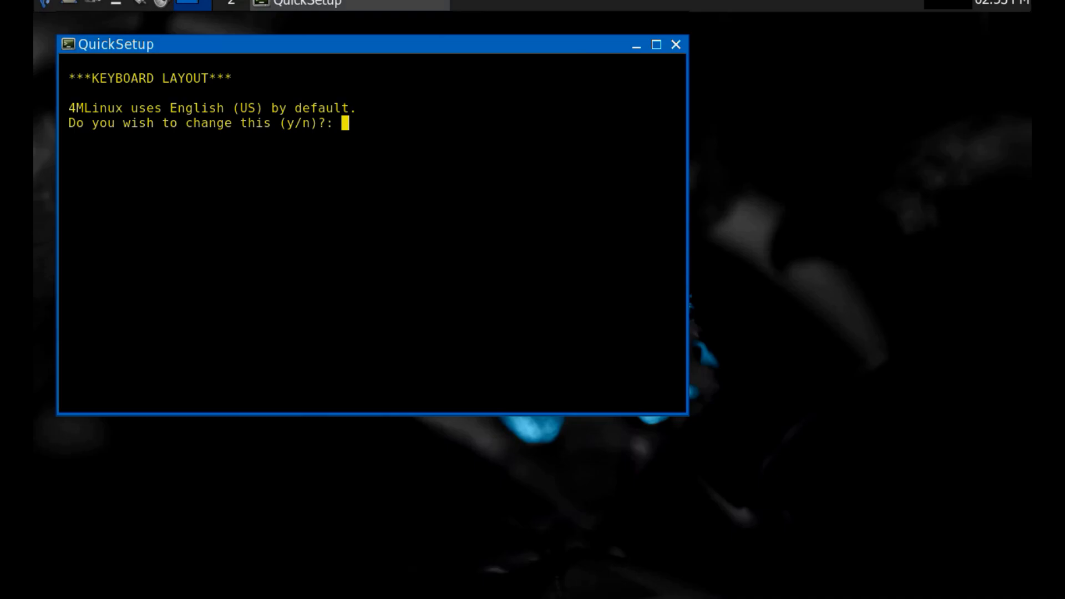
Answer y in QuickSetup to change the keyboard layout, submit a layout choice, and decline setting a root password with n.
type("y")
key("Return")
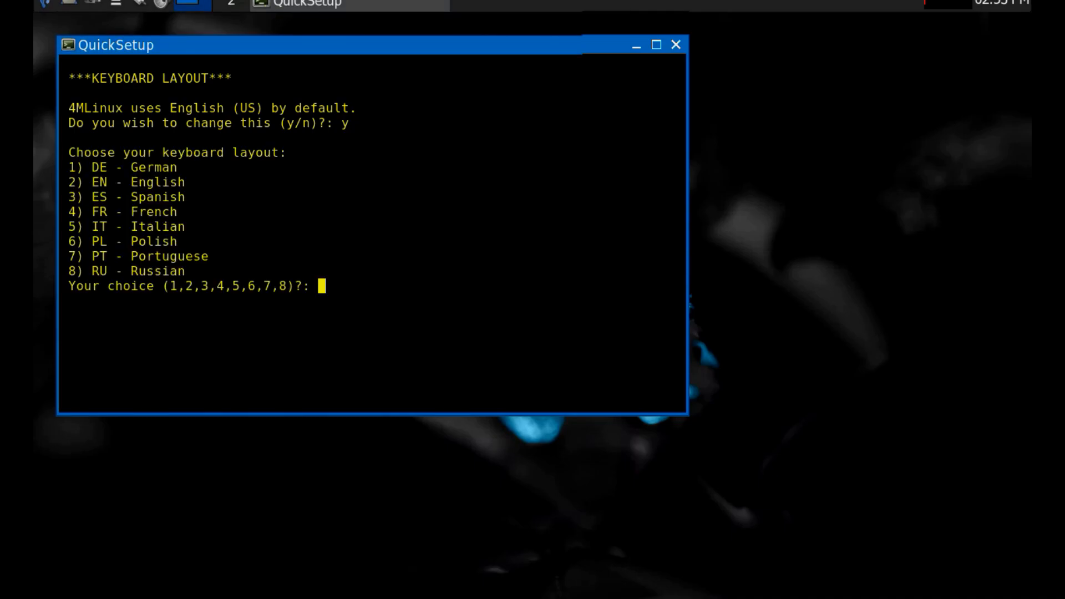
key("Return")
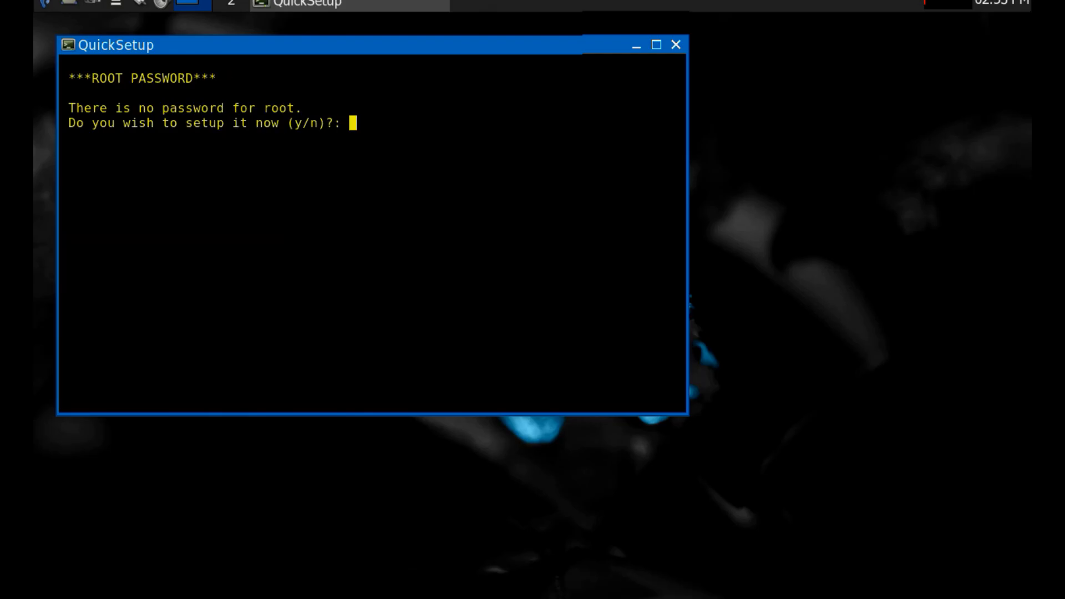
type("n")
key("Return")
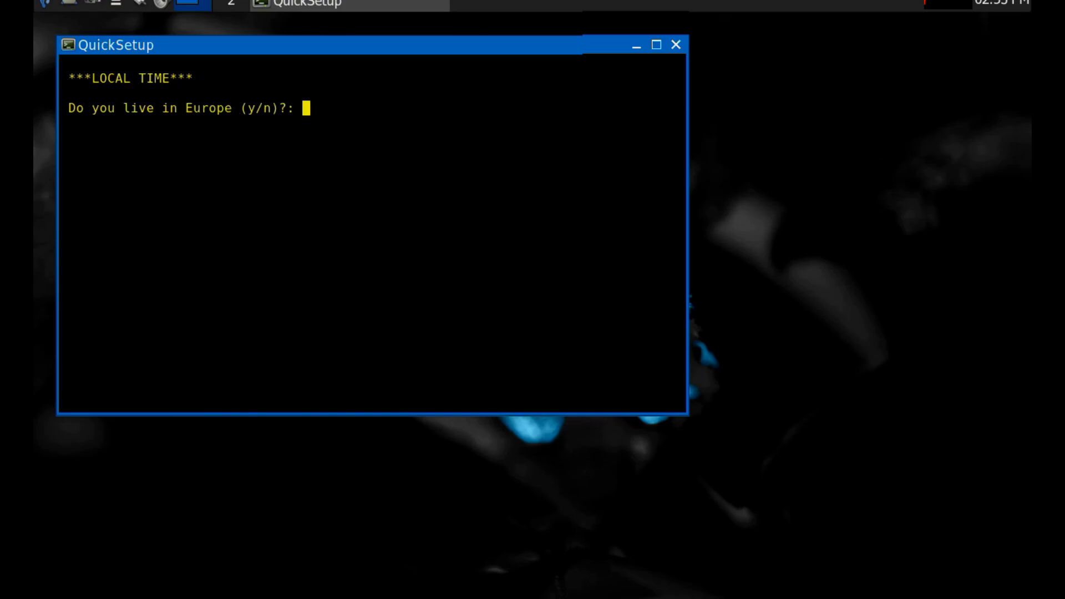
Answer y to living in Europe for the local time, and close QuickSetup and the welcome notification.
type("y")
key("Return")
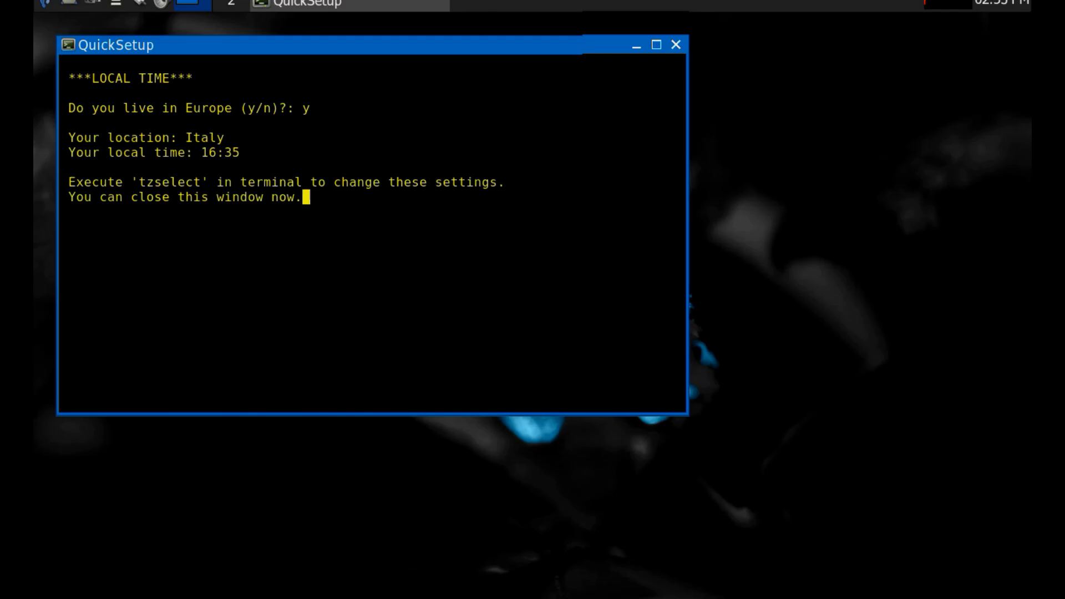
left_click(676, 45)
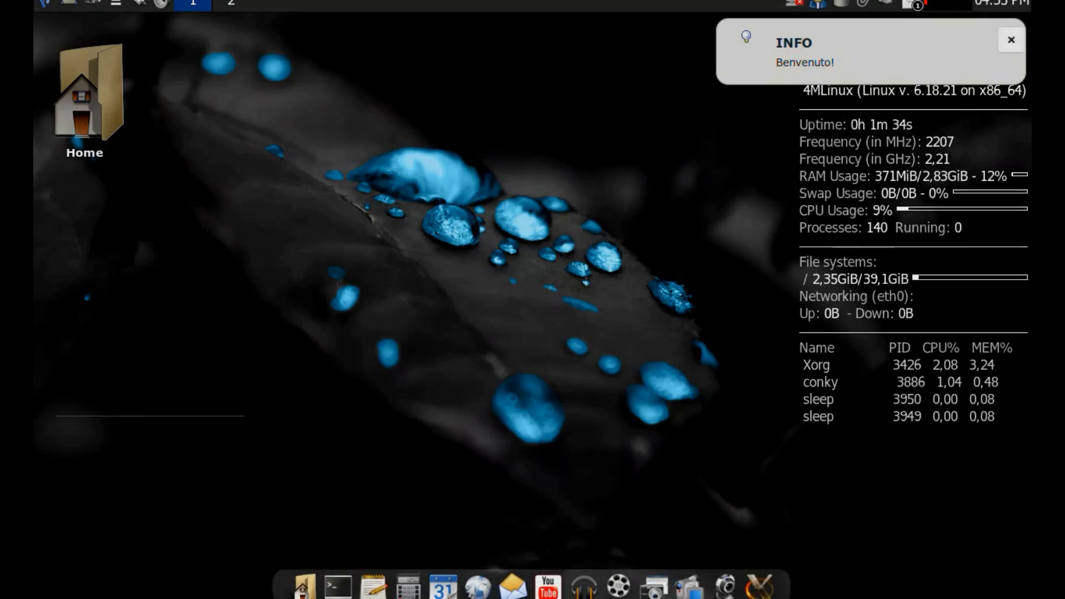
left_click(1011, 40)
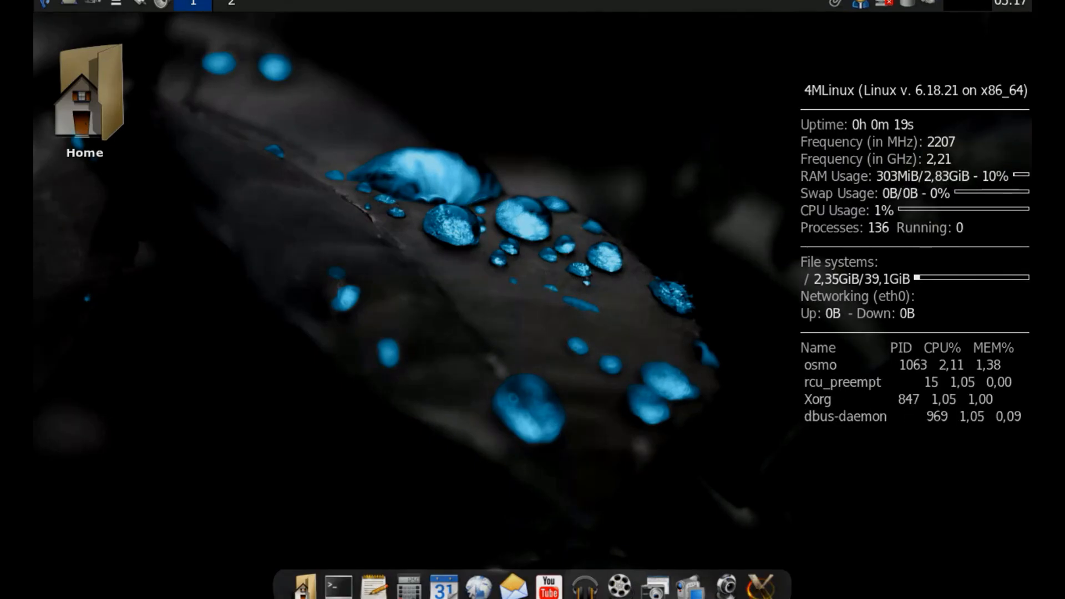
Request powering off the installed 4MLinux system.
left_click(46, 4)
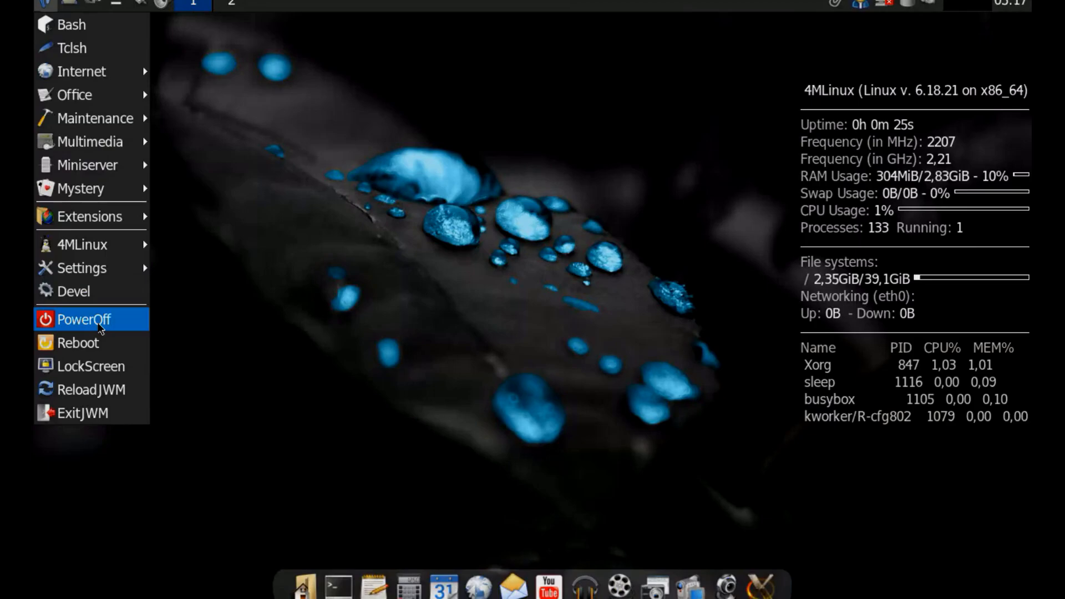
left_click(100, 327)
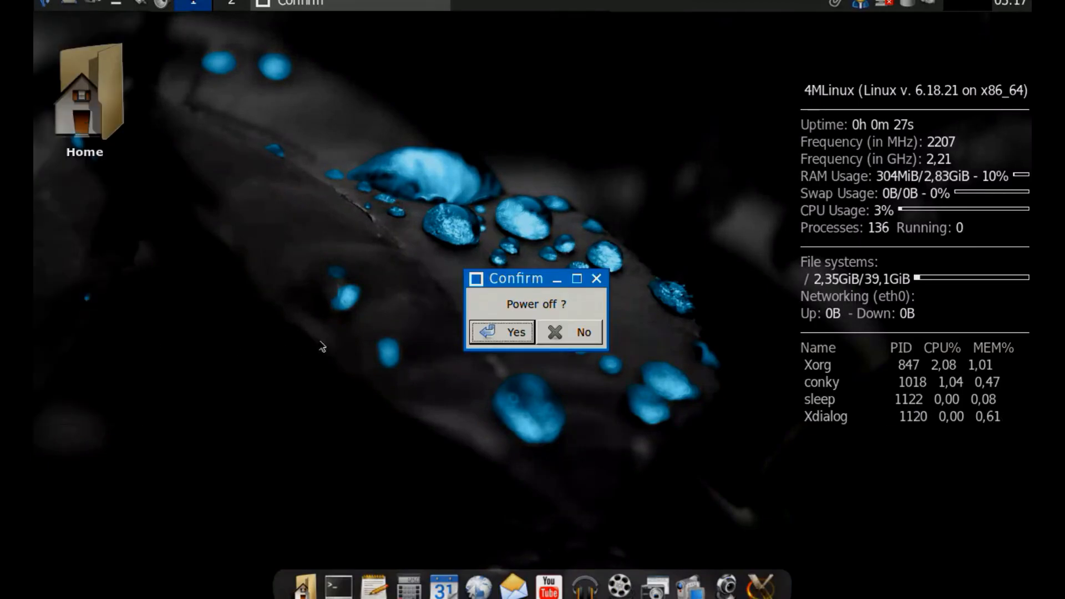